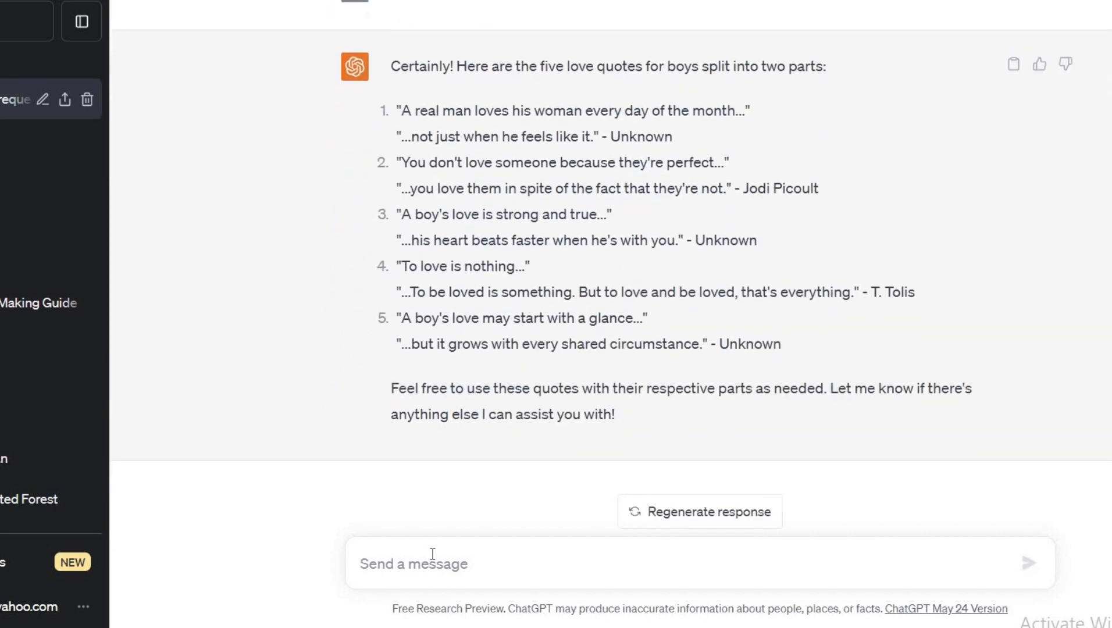
In a new chat, request 5 love quotes split into first and second parts, including the Boys Fact example table.
text(write the 5 love quotes)
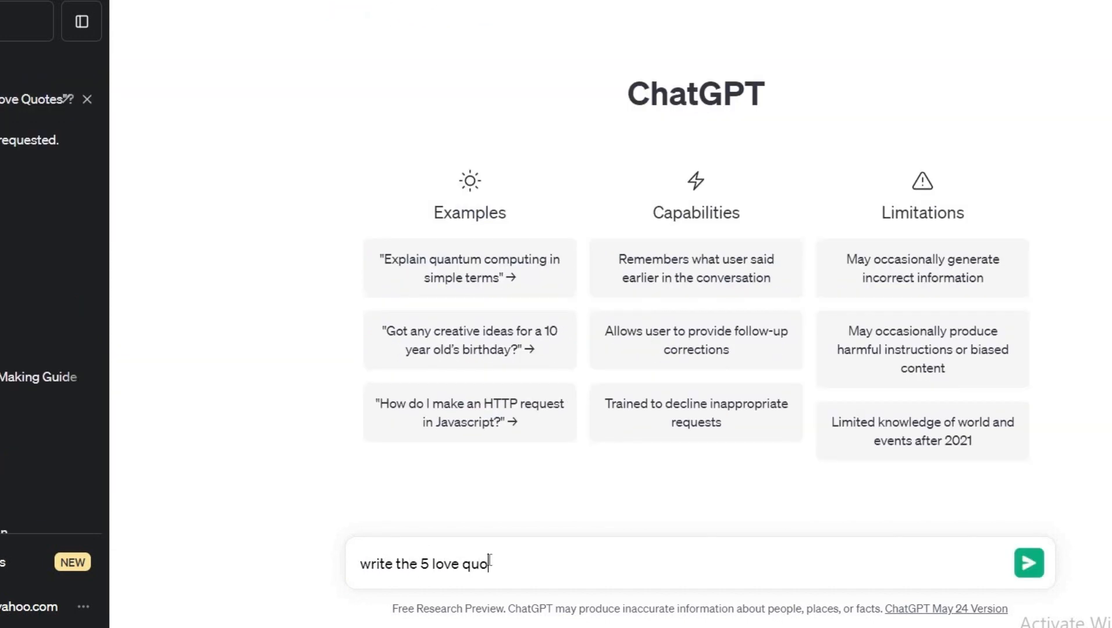
key(ctrl+v)
key(Return)
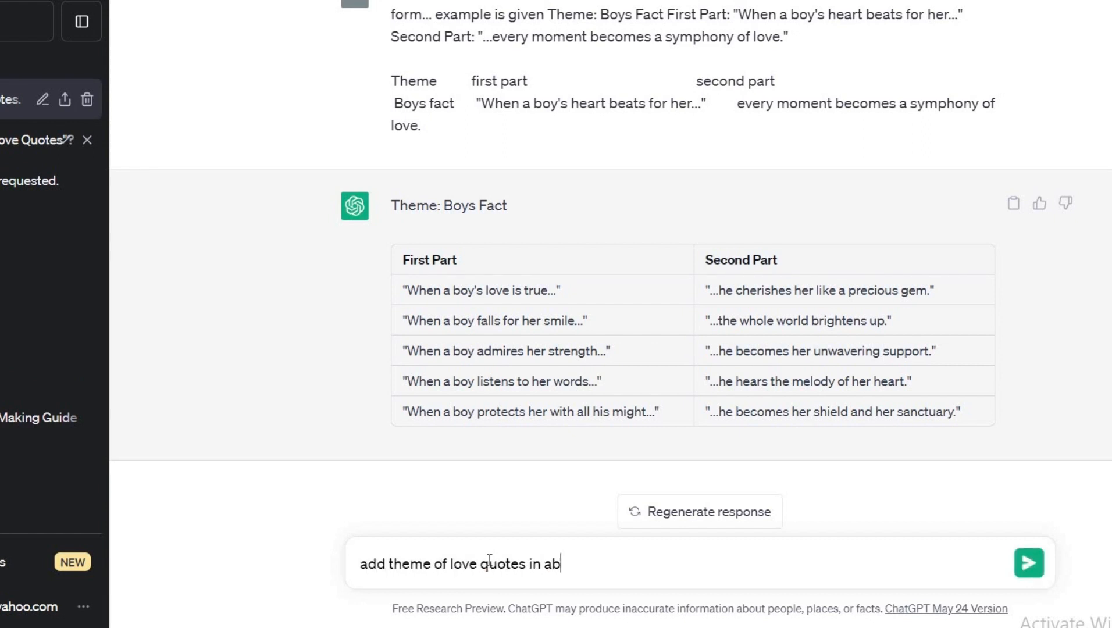
Ask to "add theme of love quotes in above table" and reply "great" to the result.
text(le)
key(Return)
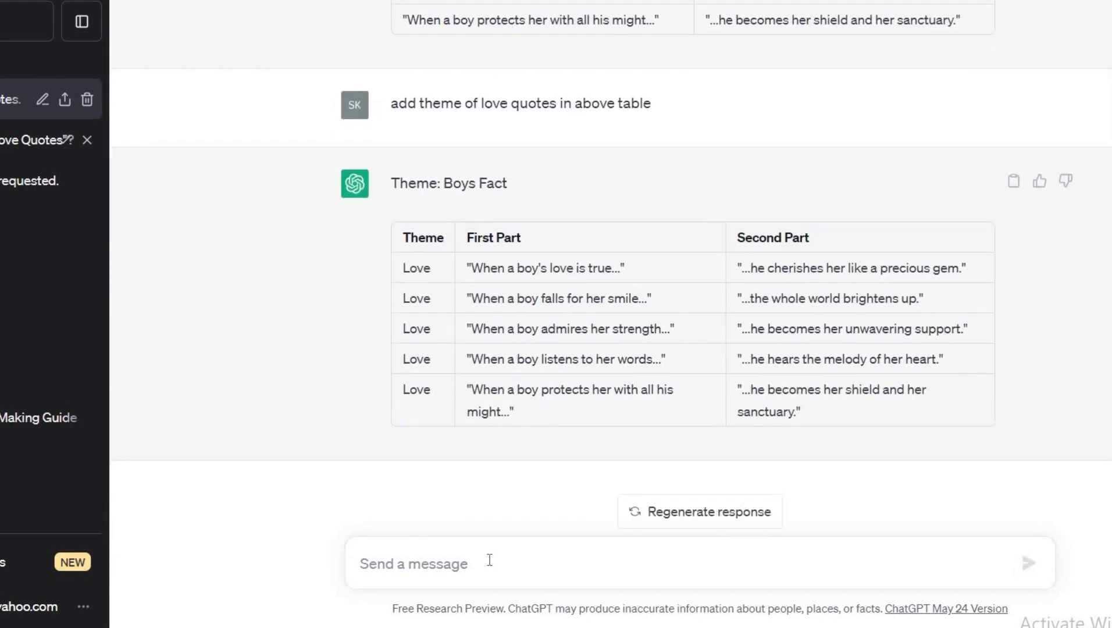
text(great)
key(Return)
Send the request "add 10 more quotes in above format".
text(add 10 more quotes in abo)
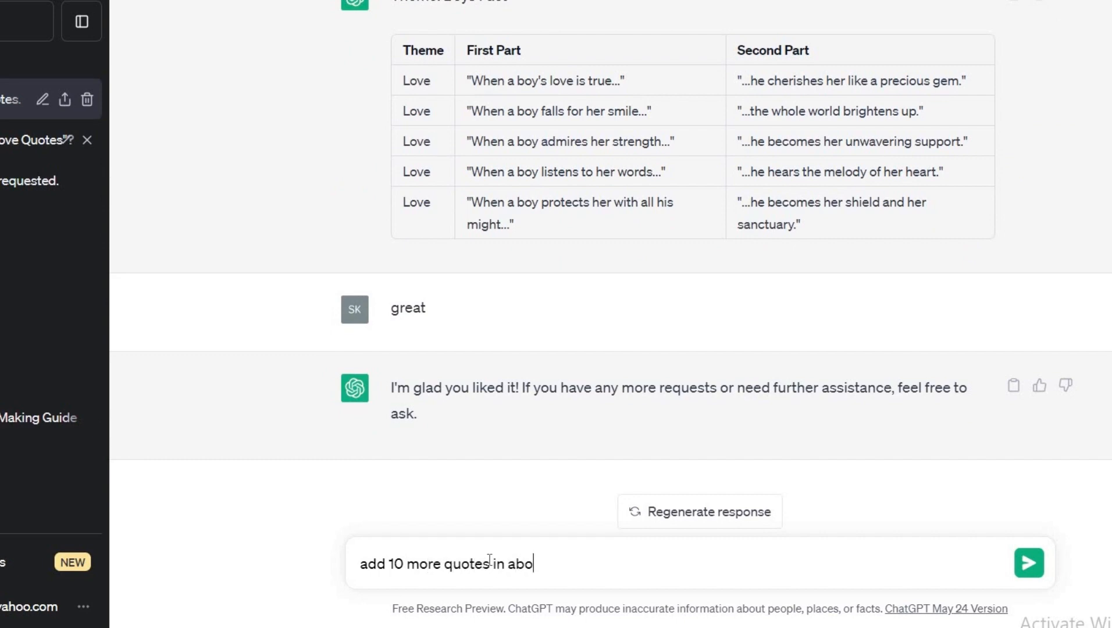
text(ve format)
key(Return)
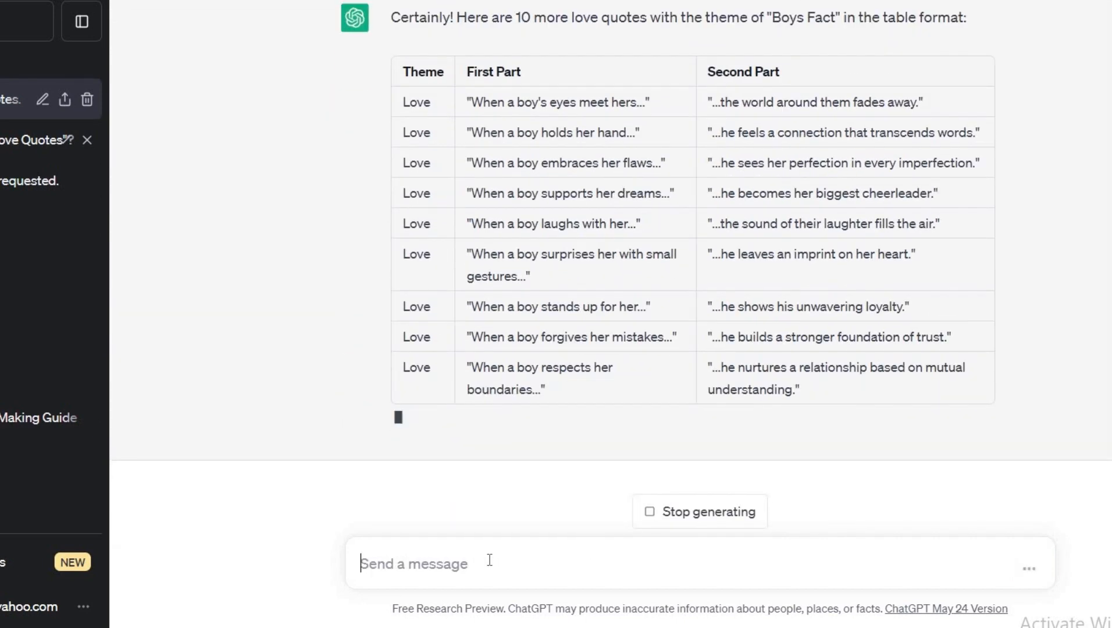
Ask for "Boys fact" in the theme column, and request 20 quotes in the same format with girls fact.
text(in theme please add Boys fact)
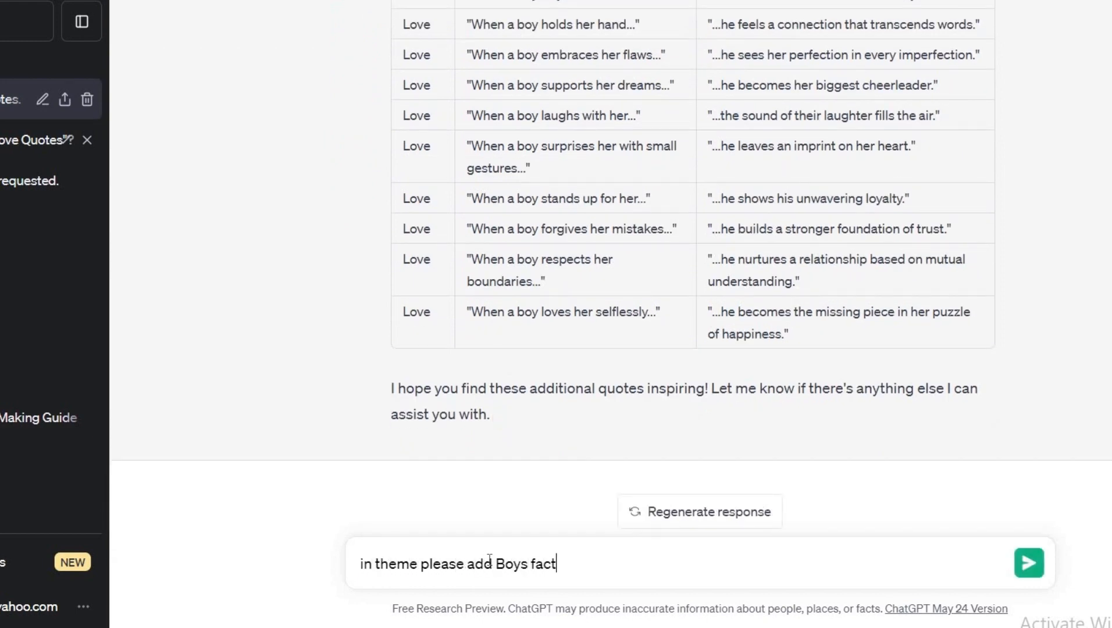
key(Return)
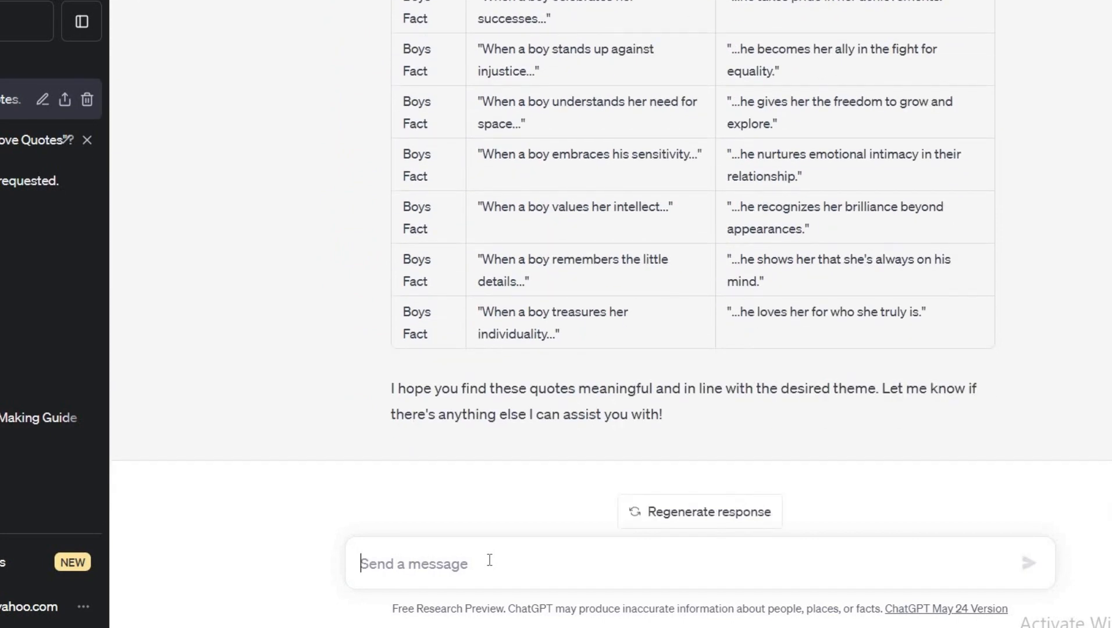
text(write 20 quotes in above format wit girls fact)
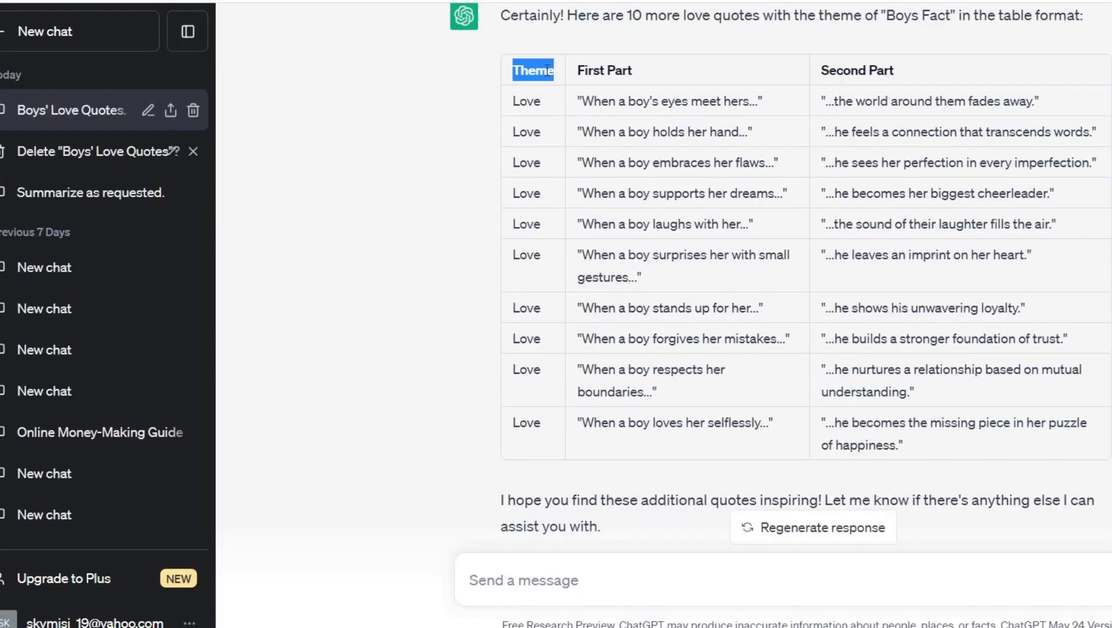
Copy the whole table of 10 love quotes and paste it into Excel from cell A1, matching the destination formatting.
key(shift+Down)
key(shift+Down)
key(shift+Down)
key(shift+Down)
key(shift+Down)
key(shift+Down)
key(shift+Down)
key(shift+Down)
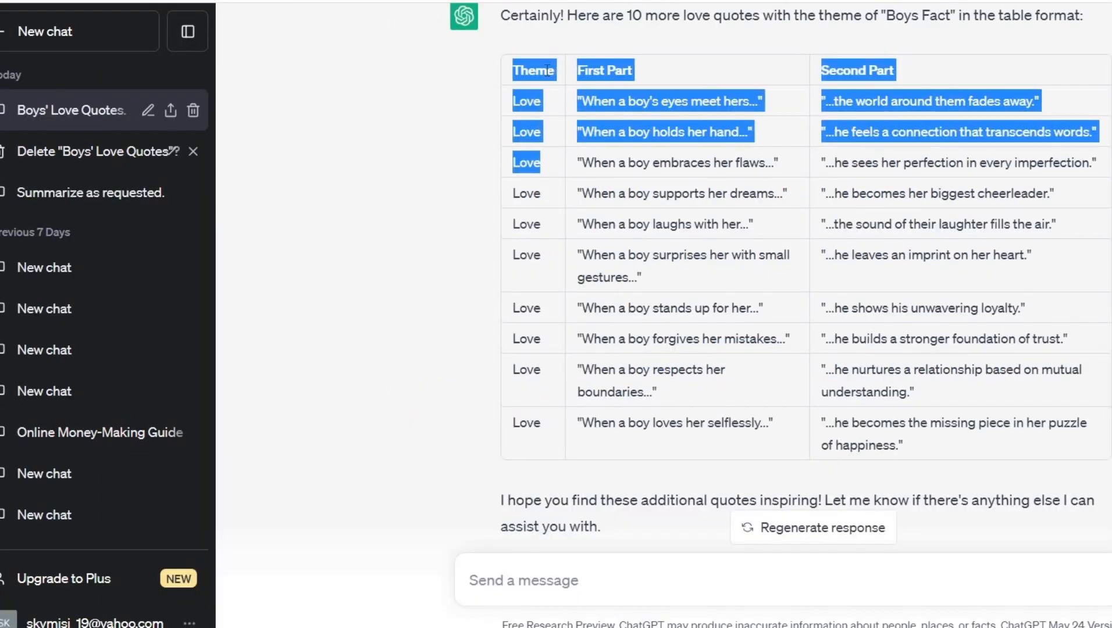
key(shift+Down)
key(shift+Down)
key(shift+Down)
key(shift+Down)
key(shift+Down)
key(shift+Down)
key(shift+Down)
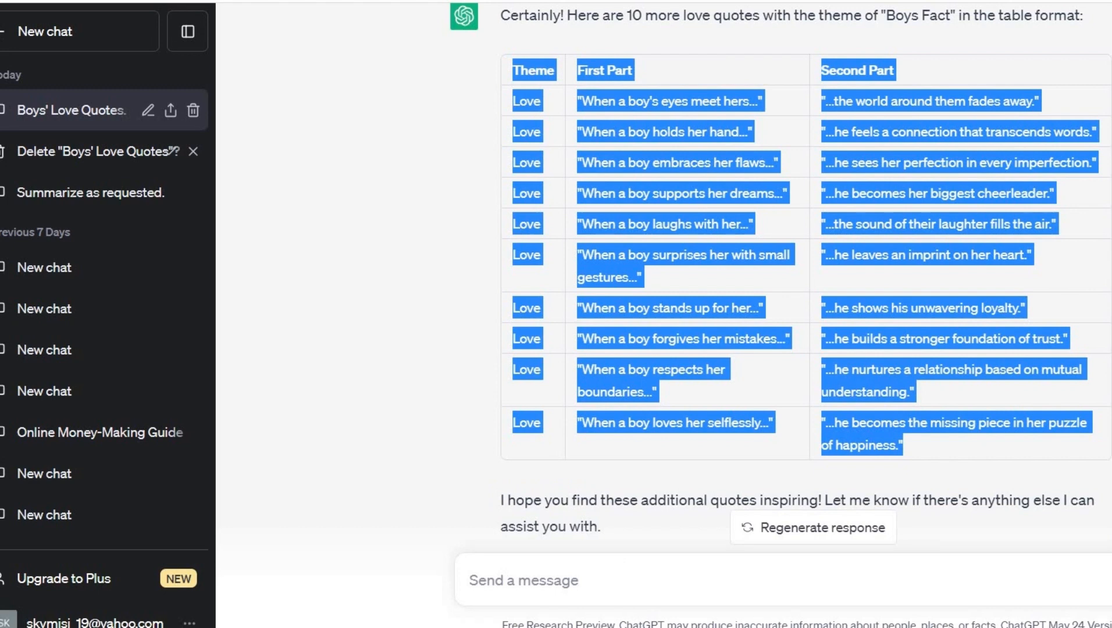
click(800, 611)
click(41, 145)
right_click(42, 150)
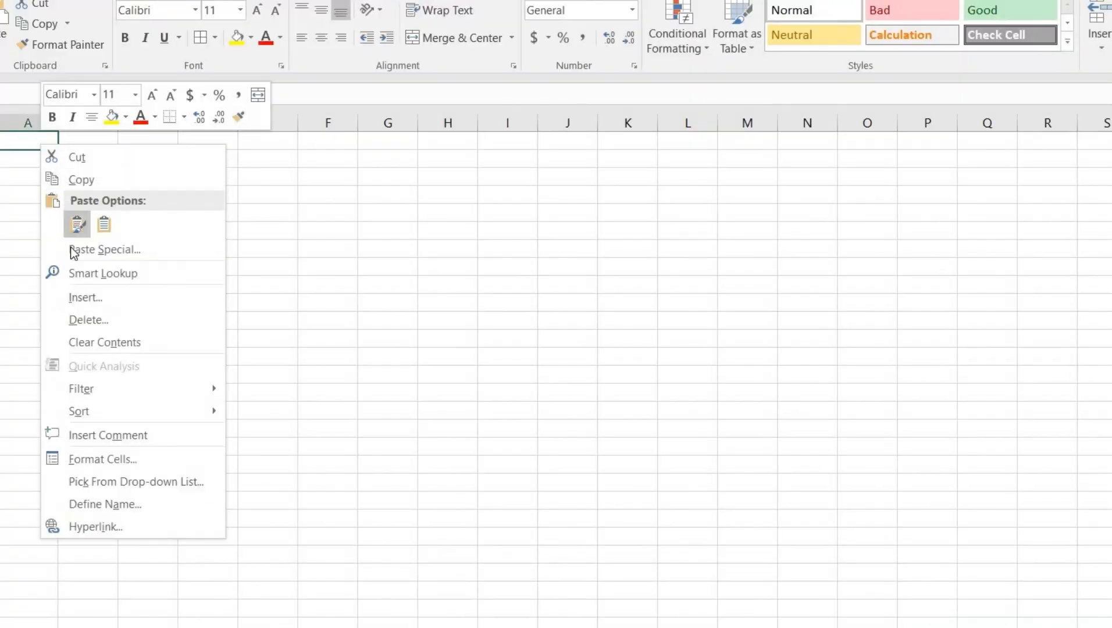
click(101, 225)
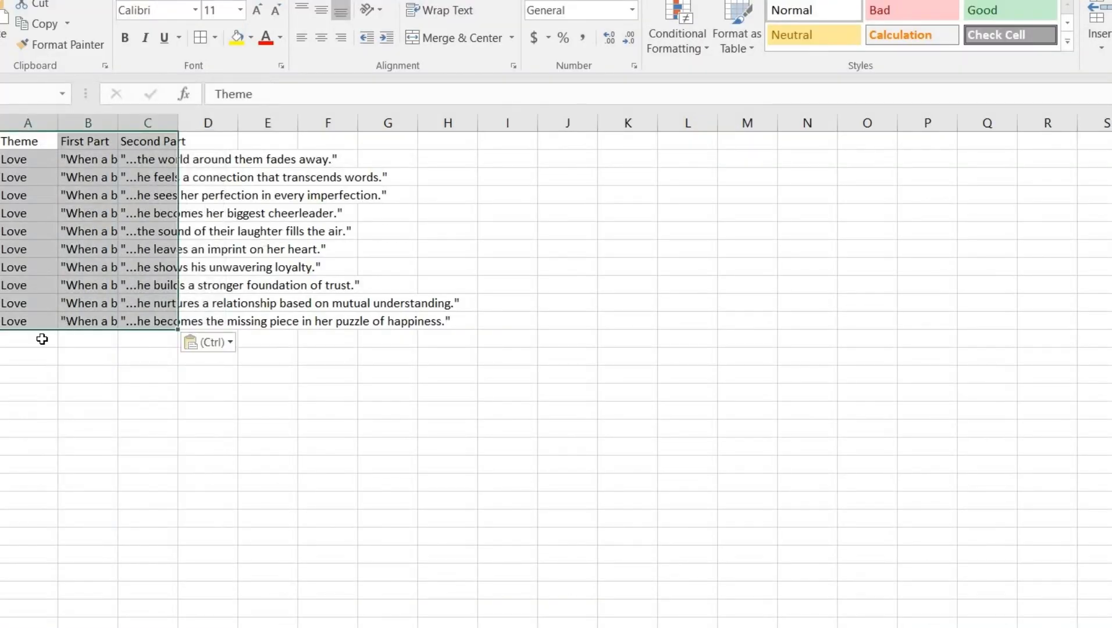
Select the empty Excel cell below the pasted quotes, and in ChatGPT select the Boys Fact quotes table from its header row down.
click(42, 339)
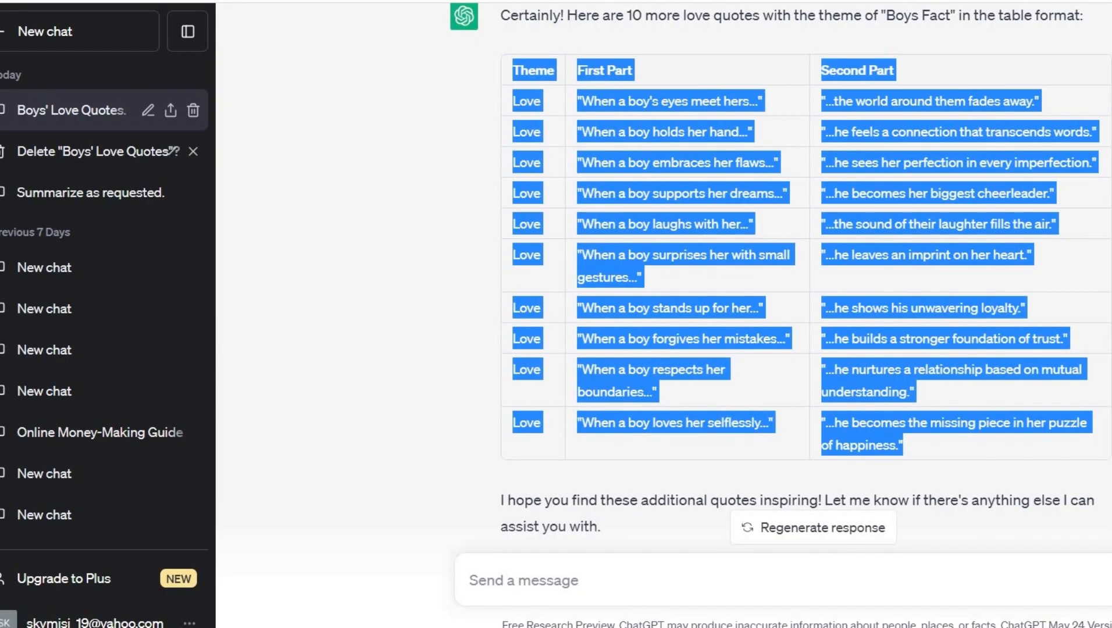
scroll(530, 64, up, 10)
scroll(530, 63, down, 5)
scroll(530, 63, up, 2)
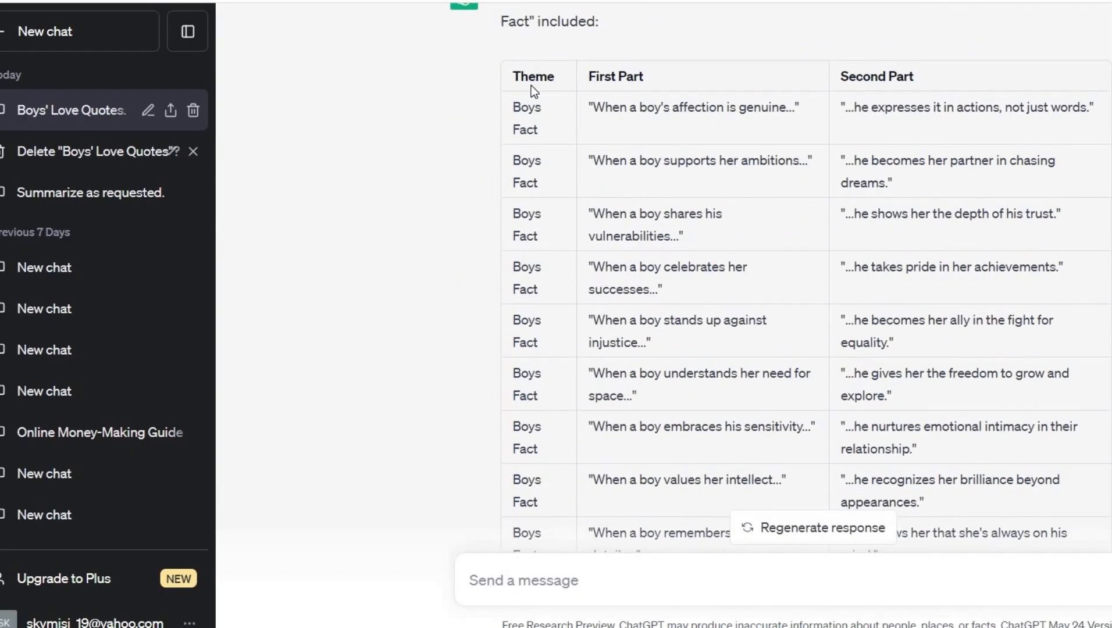
key(shift+Down)
key(shift+Down)
key(shift+Down)
key(shift+Down)
key(shift+Down)
key(shift+Down)
key(shift+Down)
key(shift+Down)
key(shift+Down)
key(shift+Down)
key(shift+Down)
key(shift+Down)
key(shift+Down)
key(shift+Down)
key(shift+Down)
key(shift+Down)
key(shift+Down)
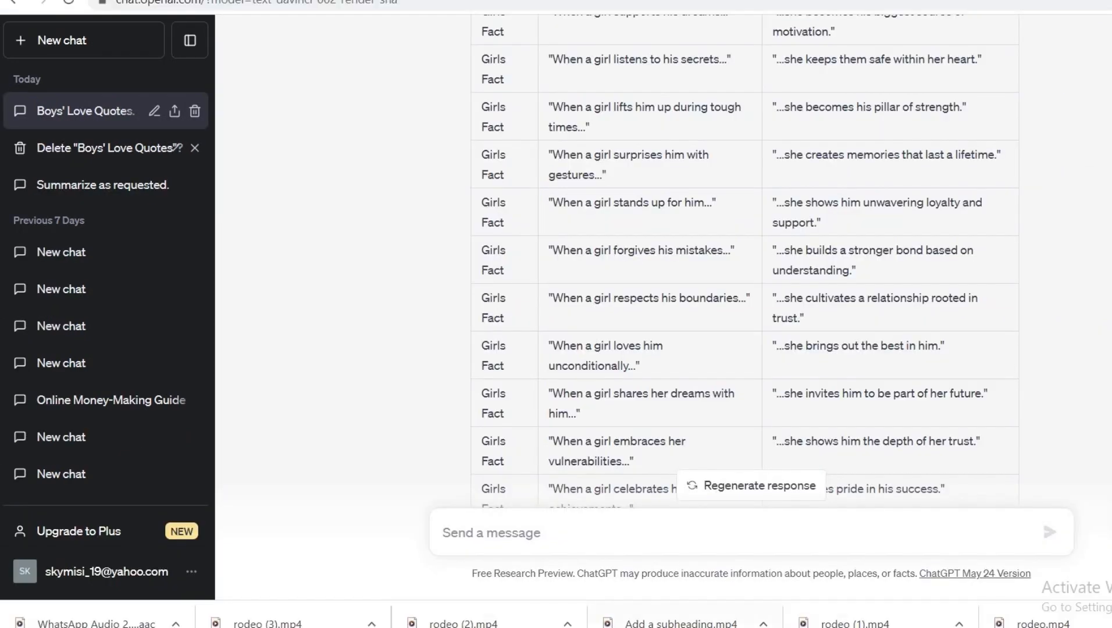
Switch to the Excel workbook and review the compiled quotes in Sheet1.
click(752, 608)
scroll(556, 370, down, 2)
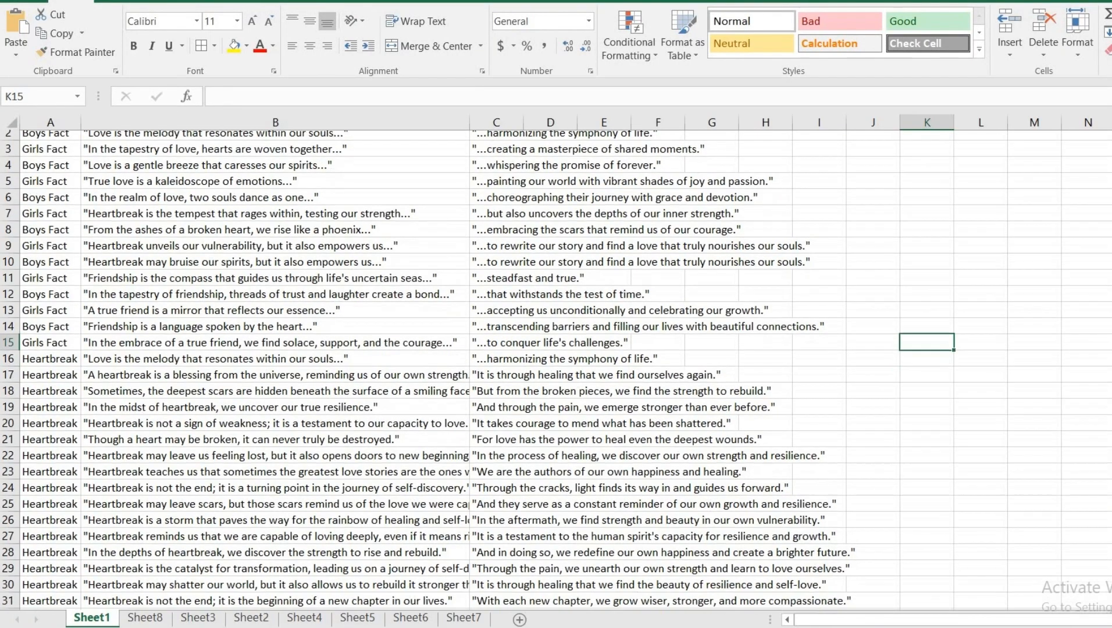
scroll(556, 370, up, 1)
scroll(364, 564, up, 1)
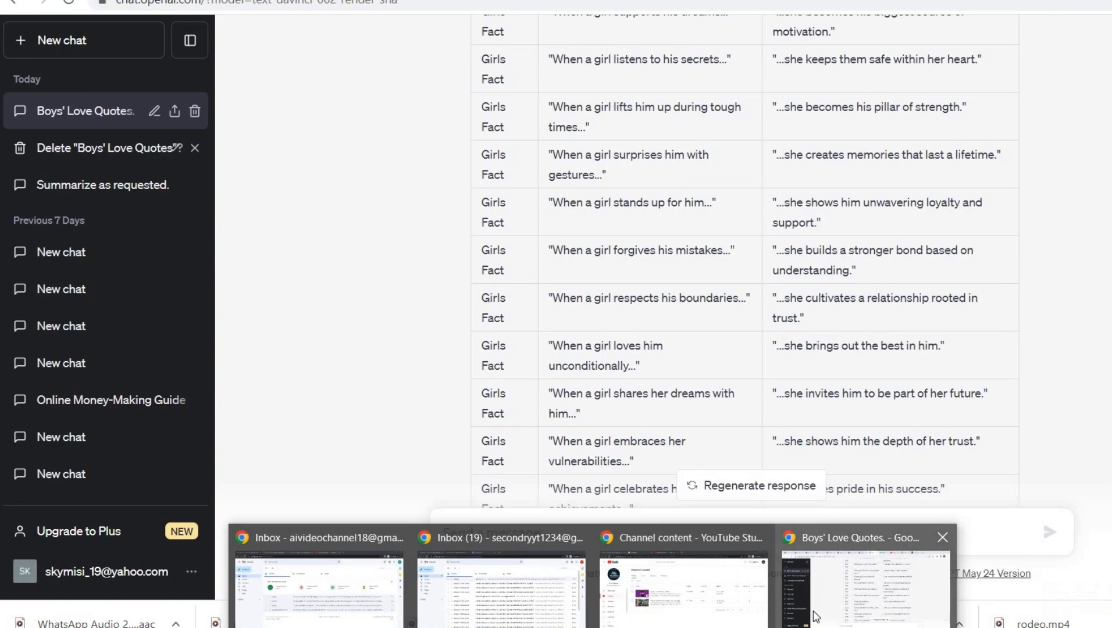
Switch to Canva in the browser and search the templates for "youtube shorts".
click(849, 568)
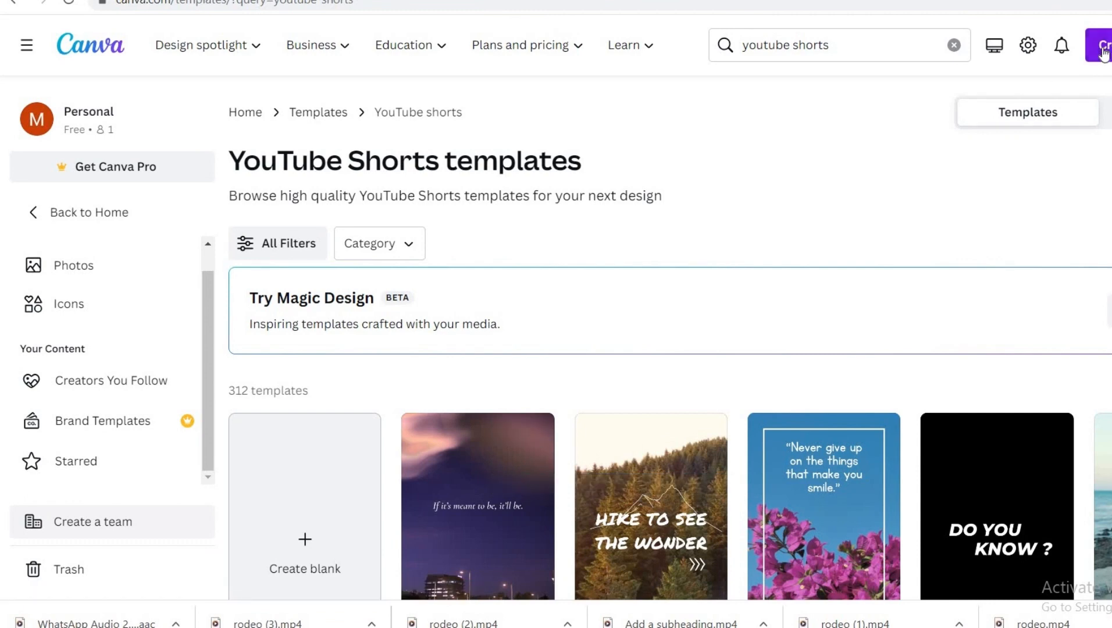
click(1103, 53)
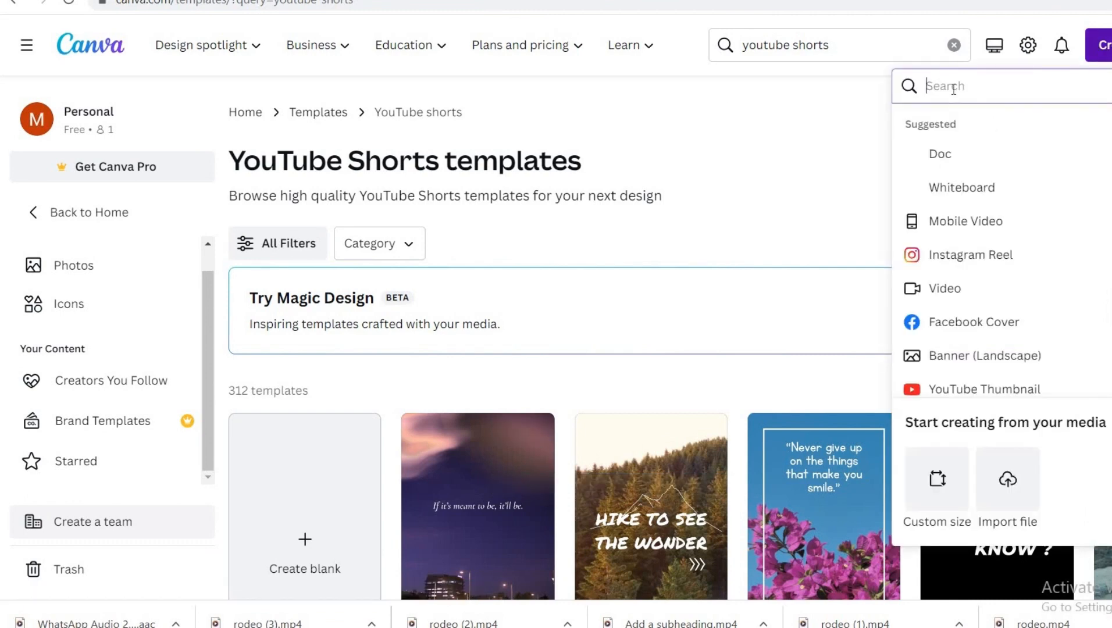
click(859, 47)
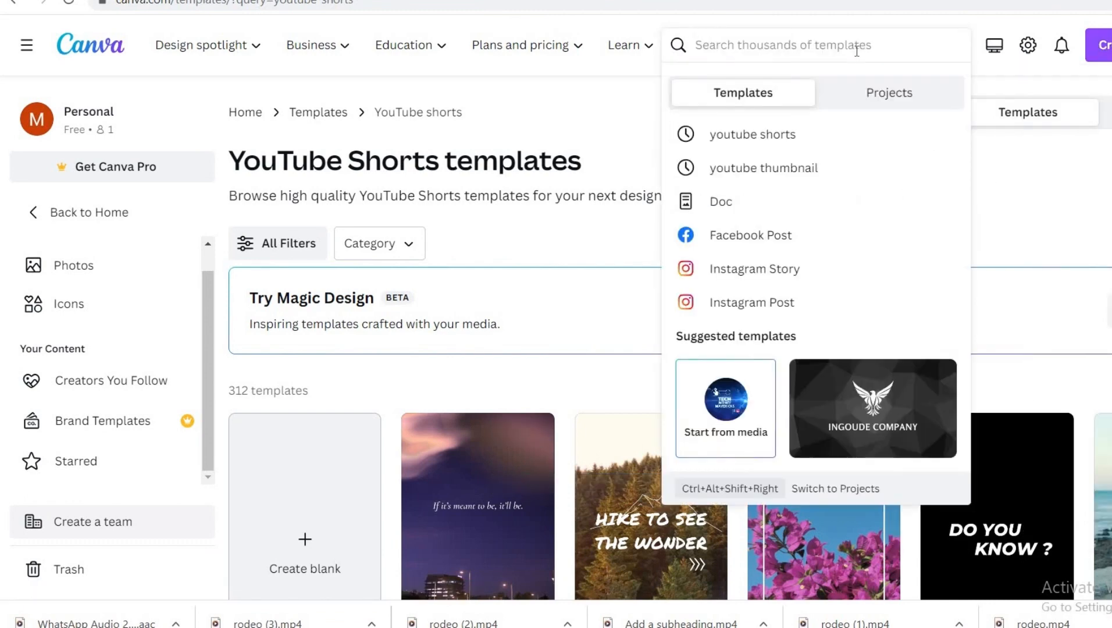
click(780, 136)
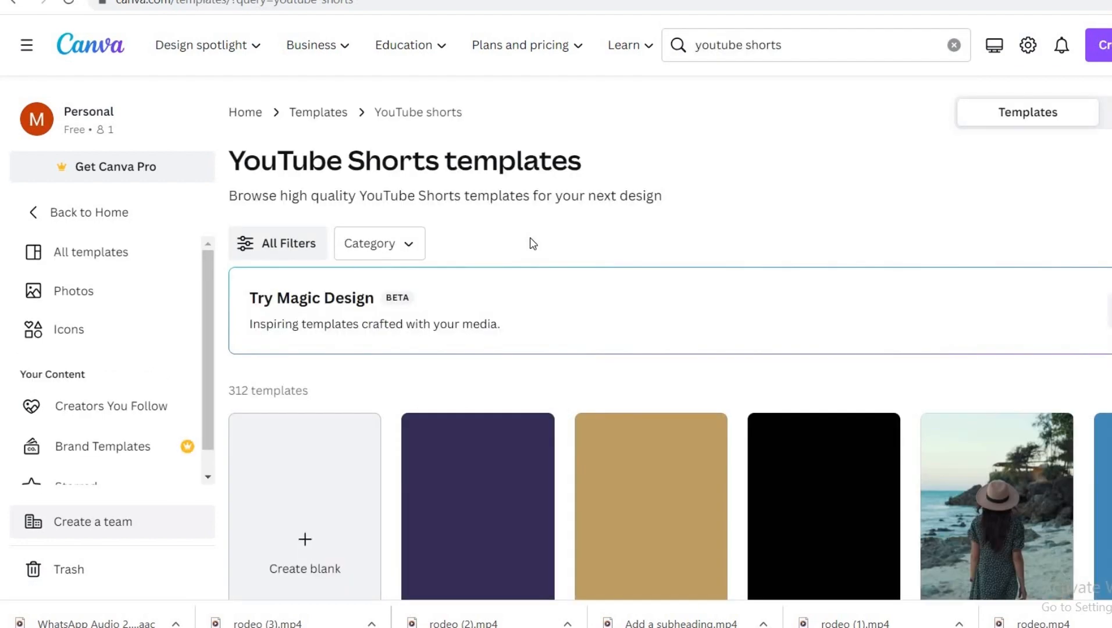
click(1101, 45)
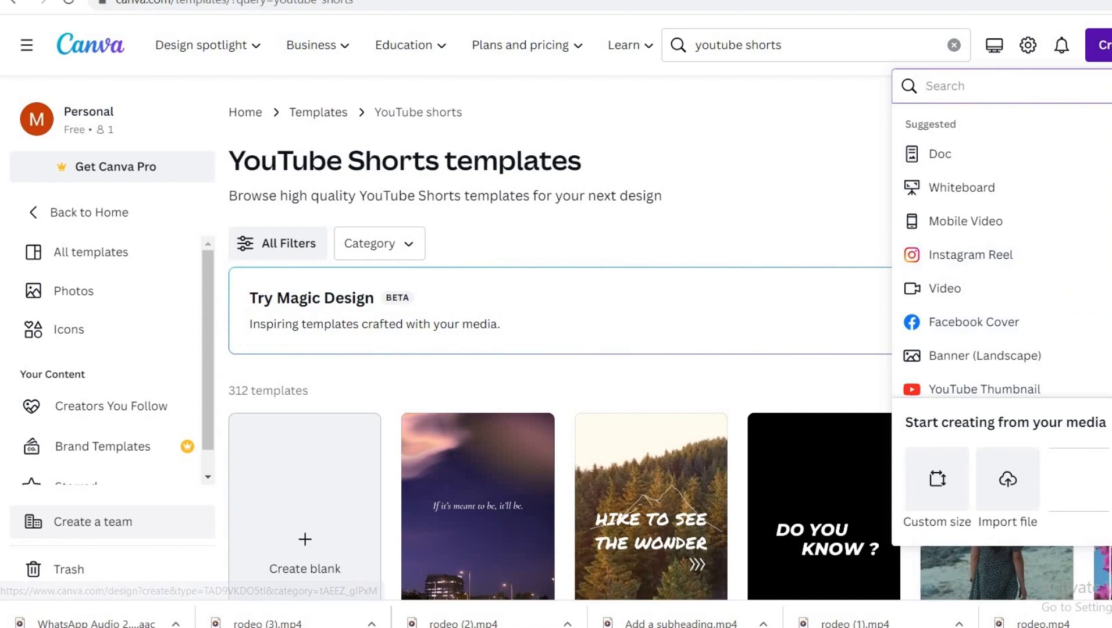
Browse the YouTube Shorts templates and open the White And Green Minimalist Elegant Youtube Short template for editing.
scroll(669, 338, down, 10)
scroll(651, 337, down, 15)
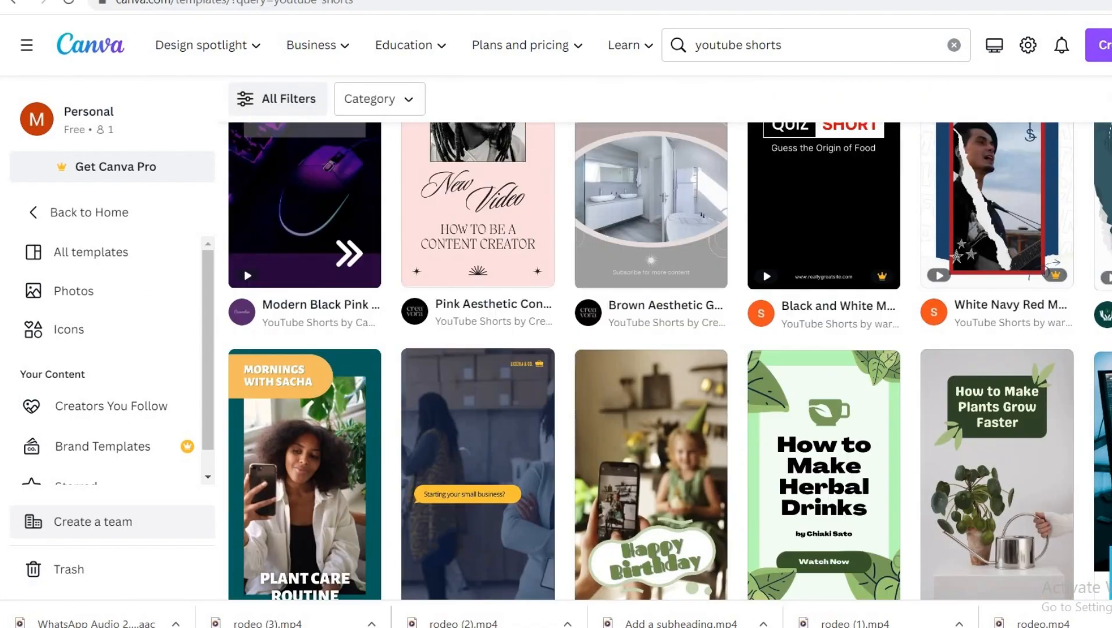
scroll(651, 337, down, 15)
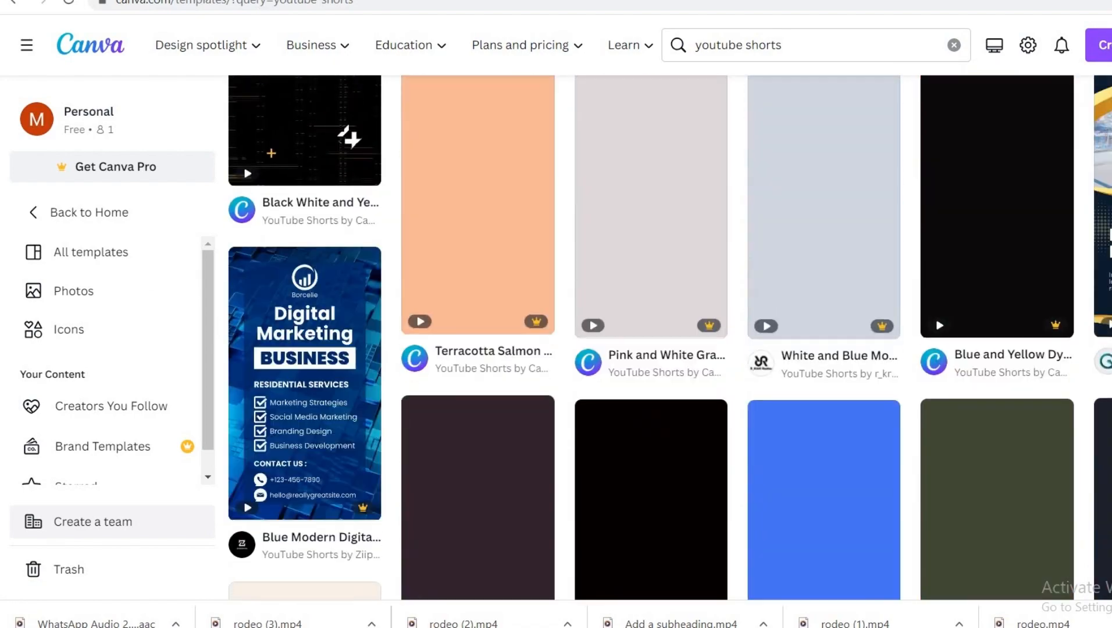
scroll(652, 337, down, 5)
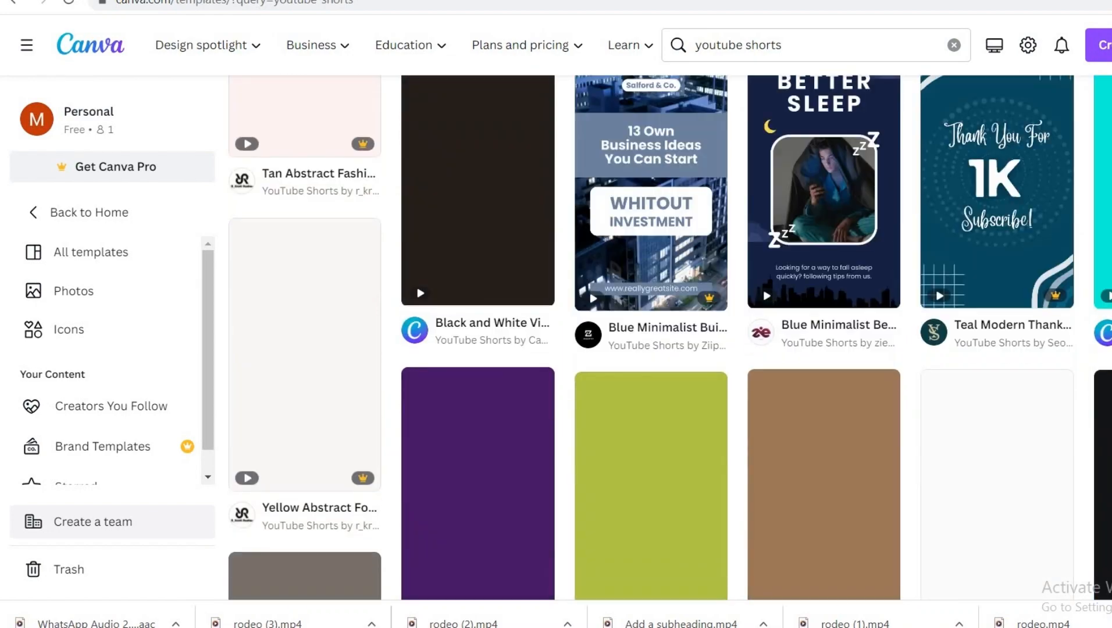
scroll(652, 338, up, 1)
scroll(652, 337, up, 20)
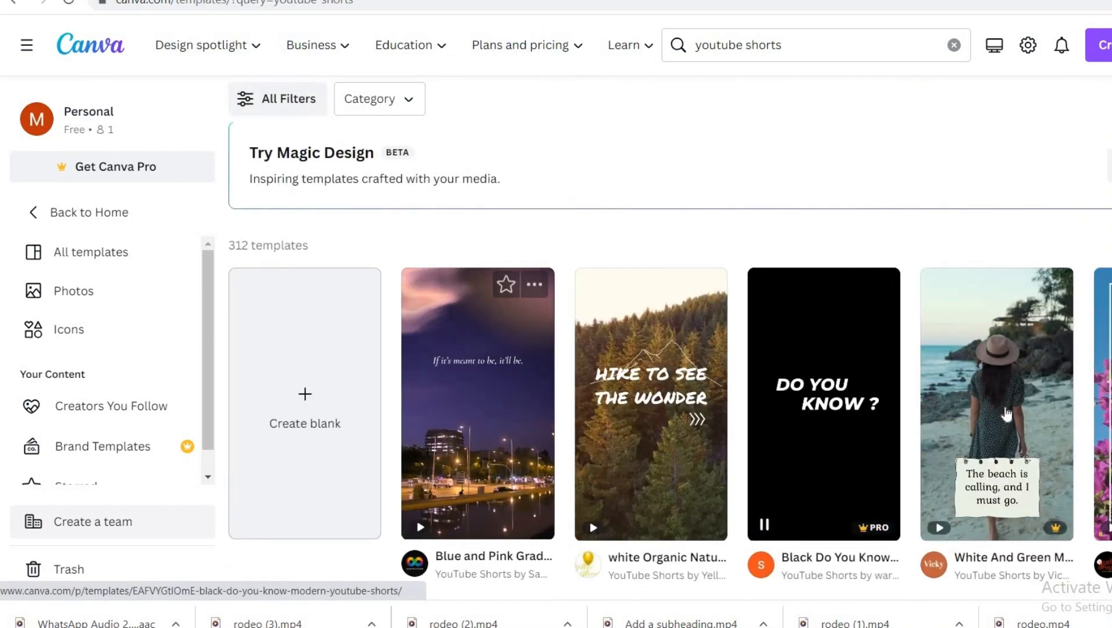
click(1010, 380)
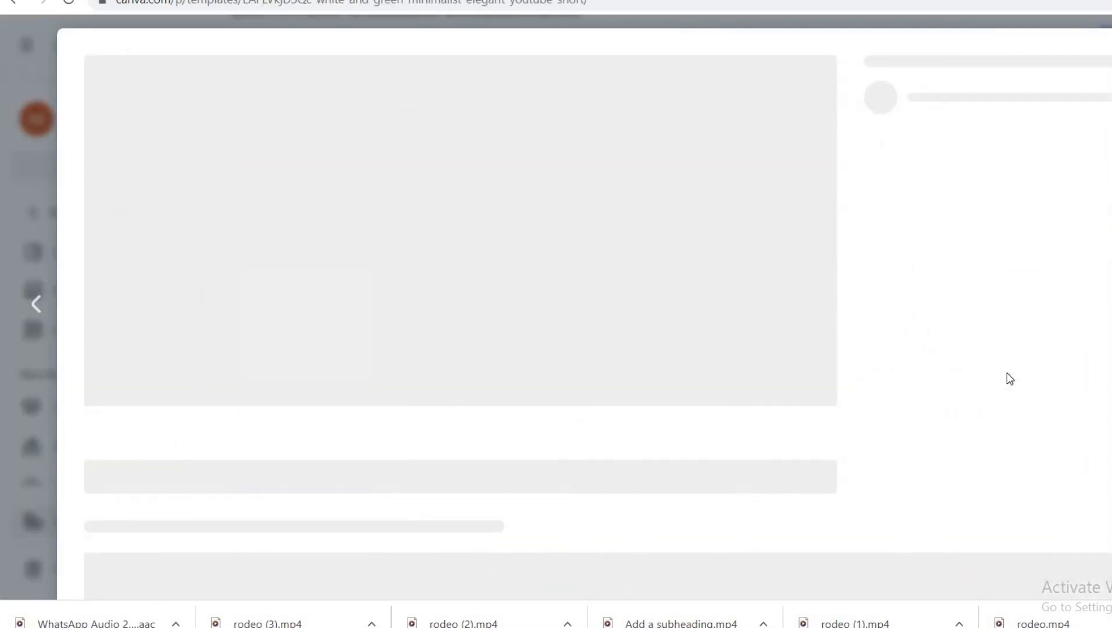
click(992, 248)
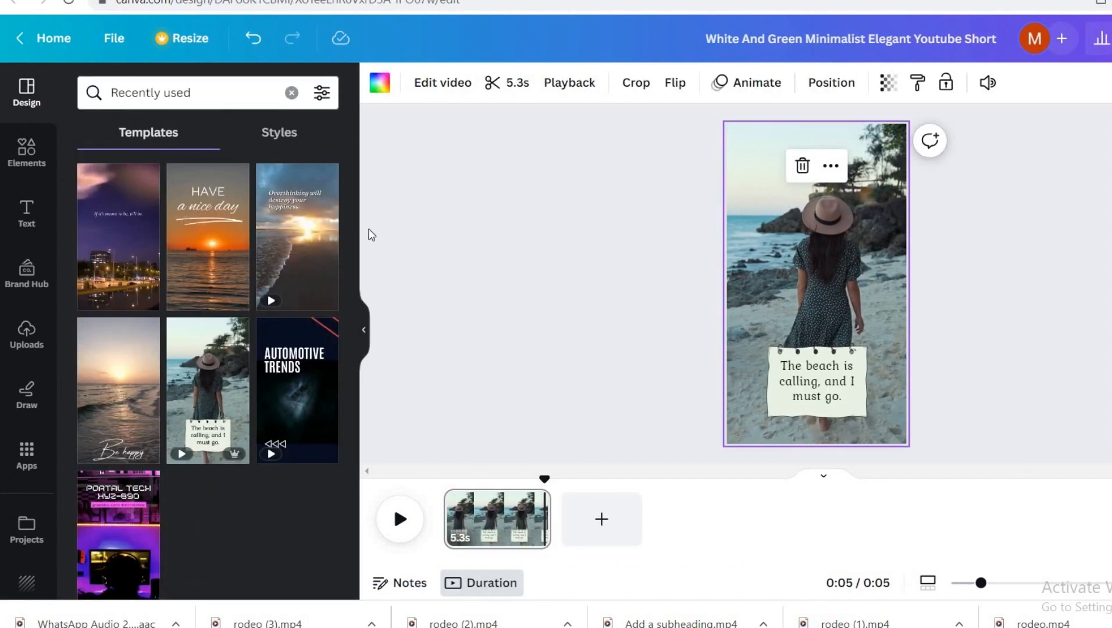
Apply the first page of the Motivational Quotes Instagram Reel Video template and extend the clip to 10.1 seconds.
click(296, 247)
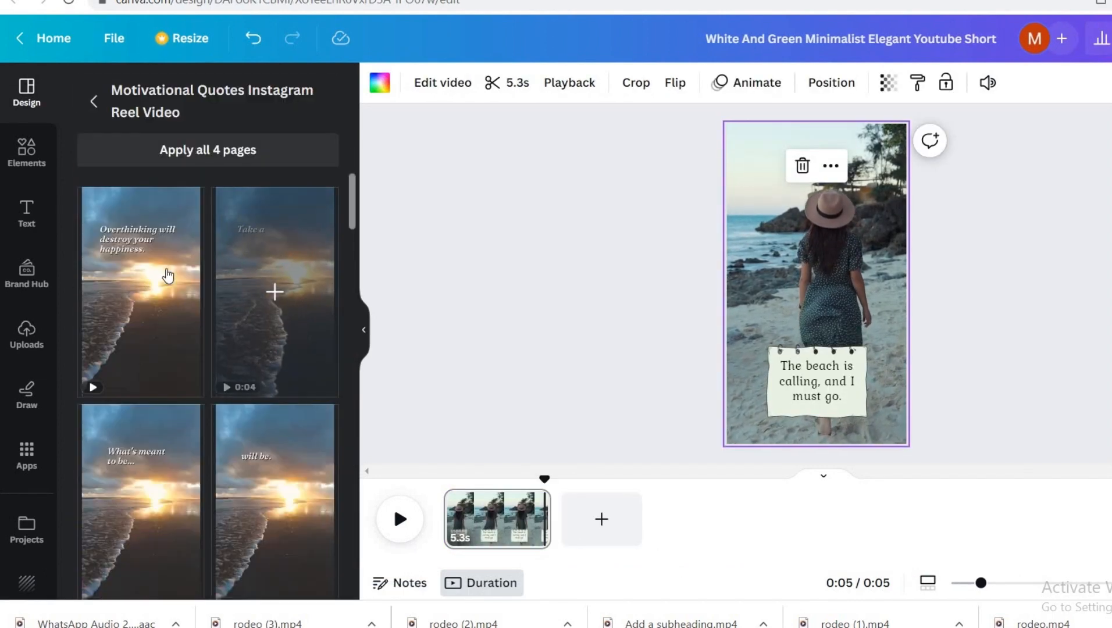
click(145, 288)
drag(547, 519, 649, 525)
Copy the "Overthinking will destroy your happiness." text box and paste a duplicate onto the page.
click(773, 216)
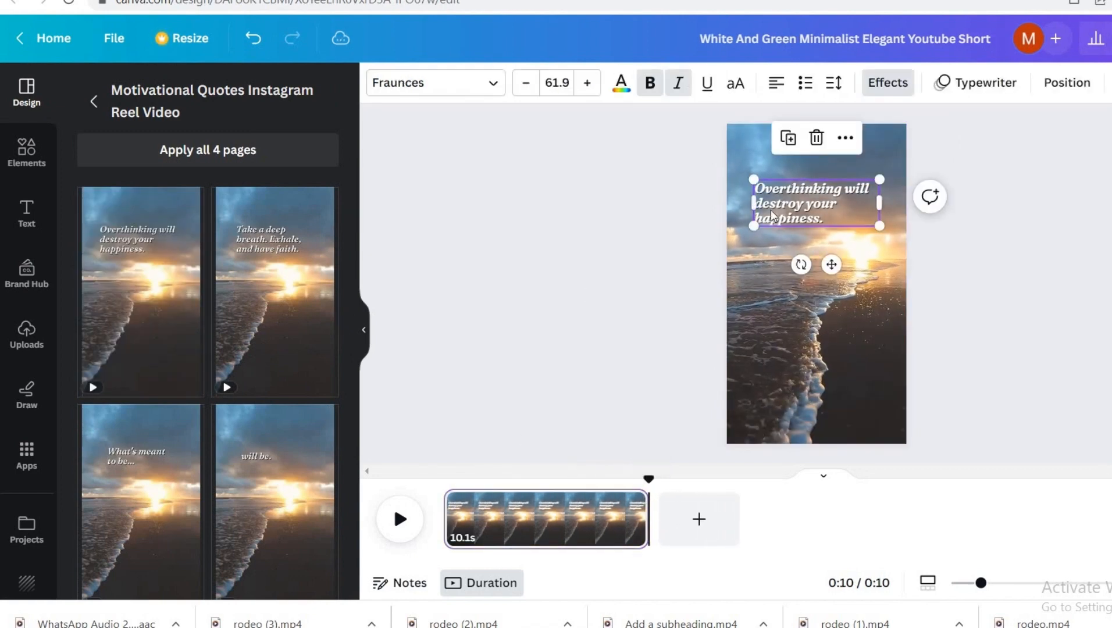
right_click(773, 217)
click(804, 249)
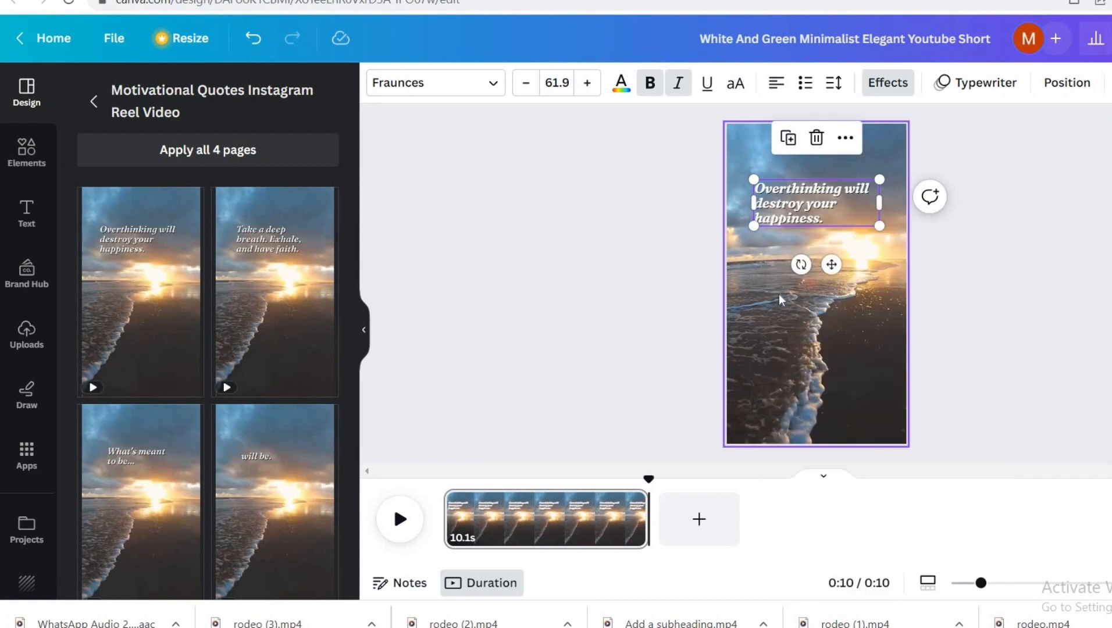
click(782, 298)
right_click(782, 295)
click(826, 343)
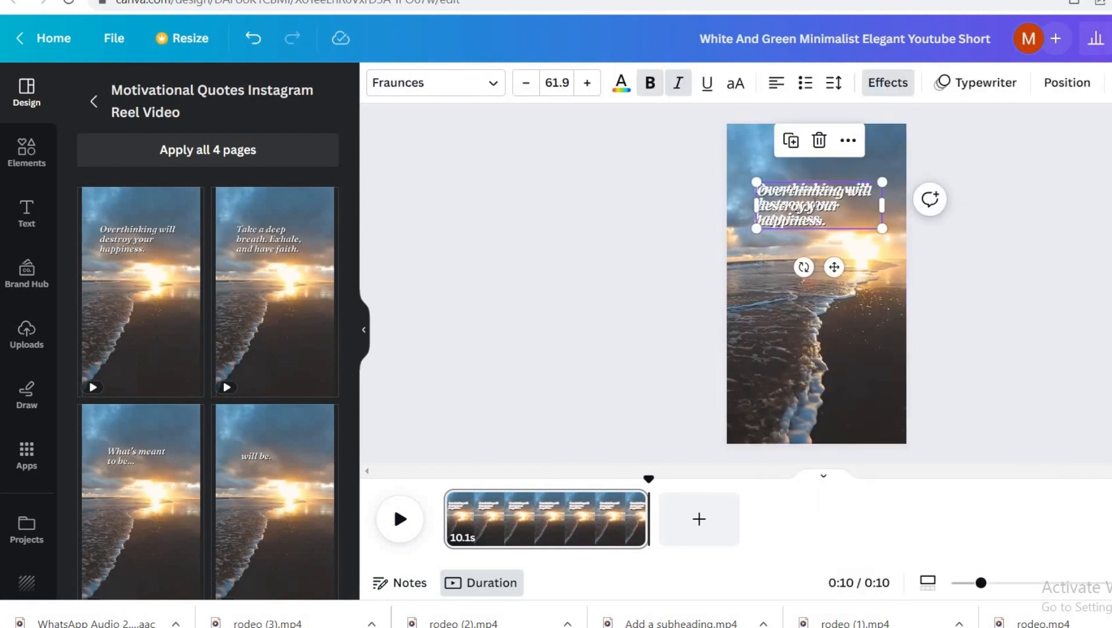
Move the duplicate quote text box down to the lower part of the page.
click(826, 196)
click(826, 195)
drag(826, 195, 821, 284)
drag(821, 342, 821, 410)
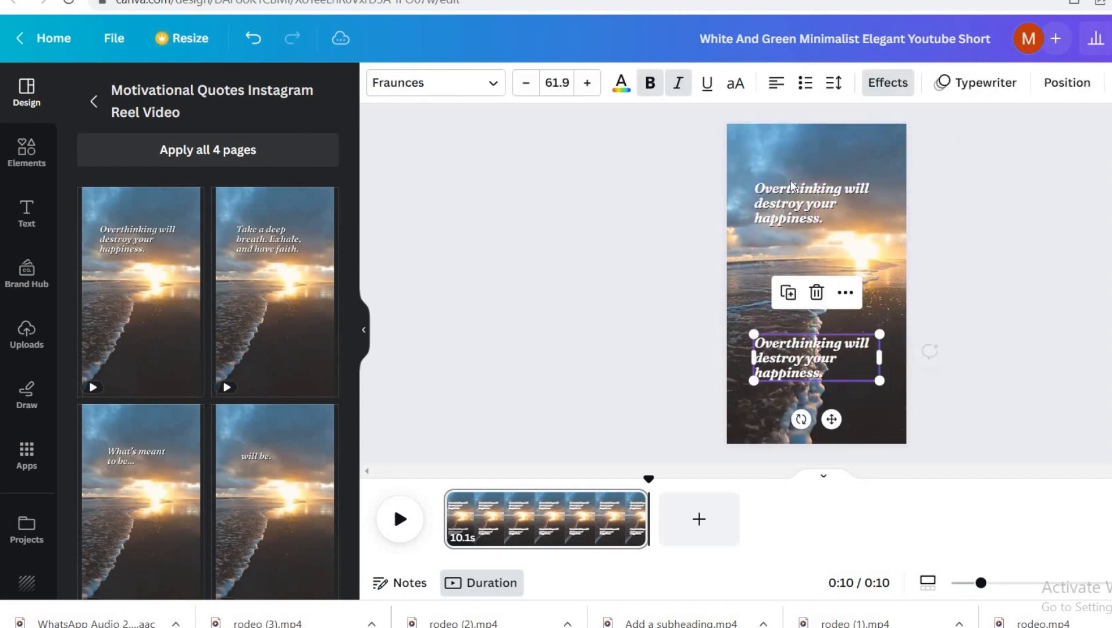
Reposition the original quote text box slightly higher in the sky area of the page.
click(795, 217)
drag(795, 216, 796, 284)
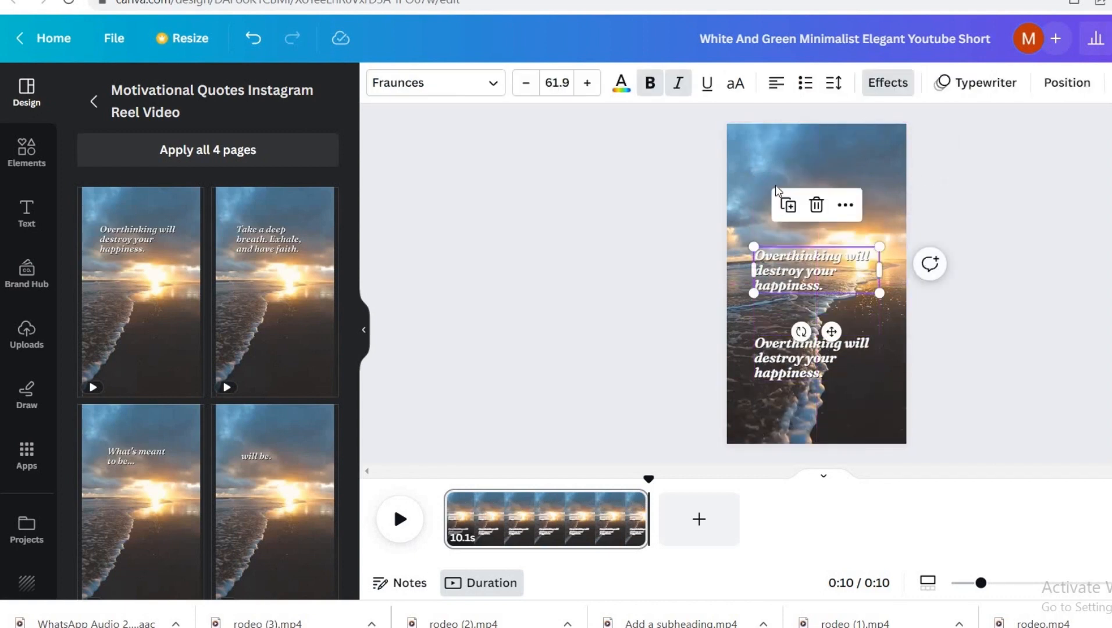
click(789, 243)
click(796, 259)
drag(796, 259, 796, 175)
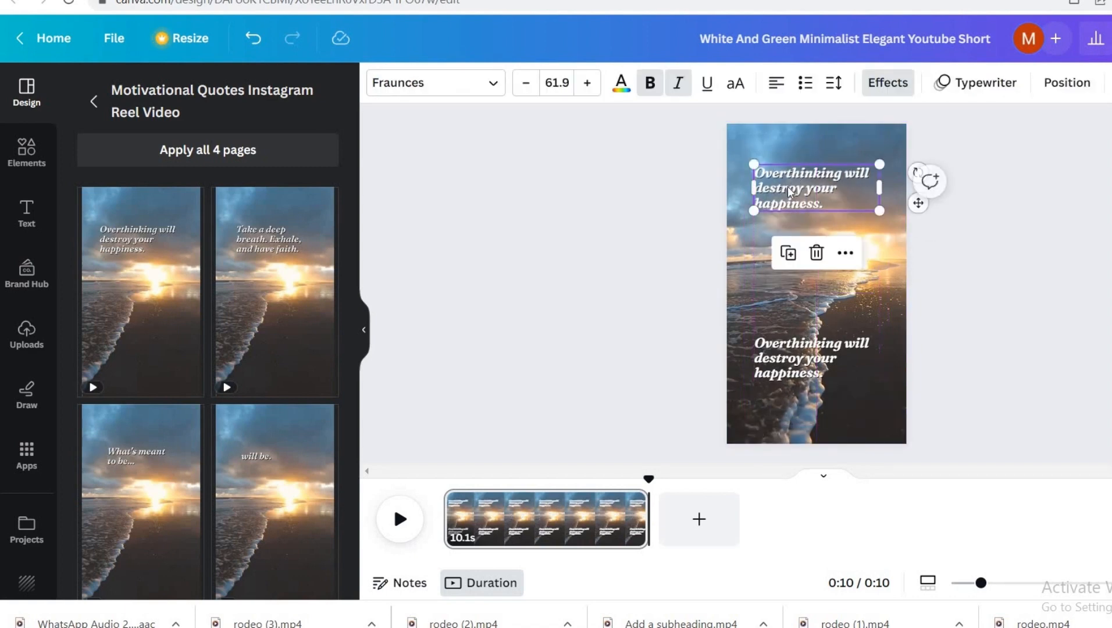
Paste a third copy of the quote text box and place it in the middle of the page.
right_click(813, 294)
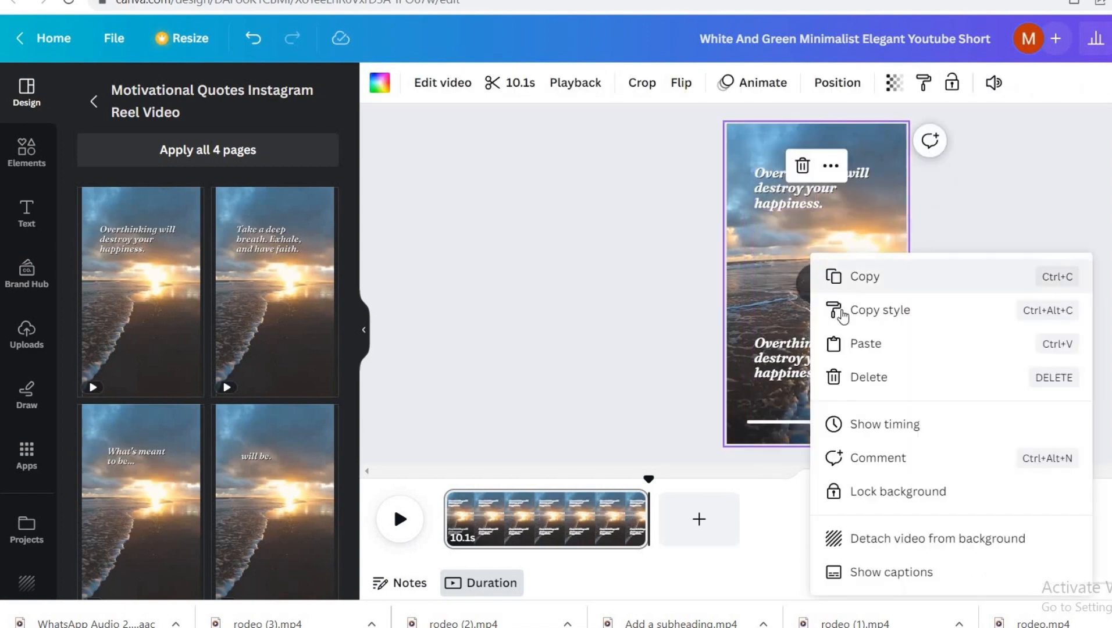
click(852, 343)
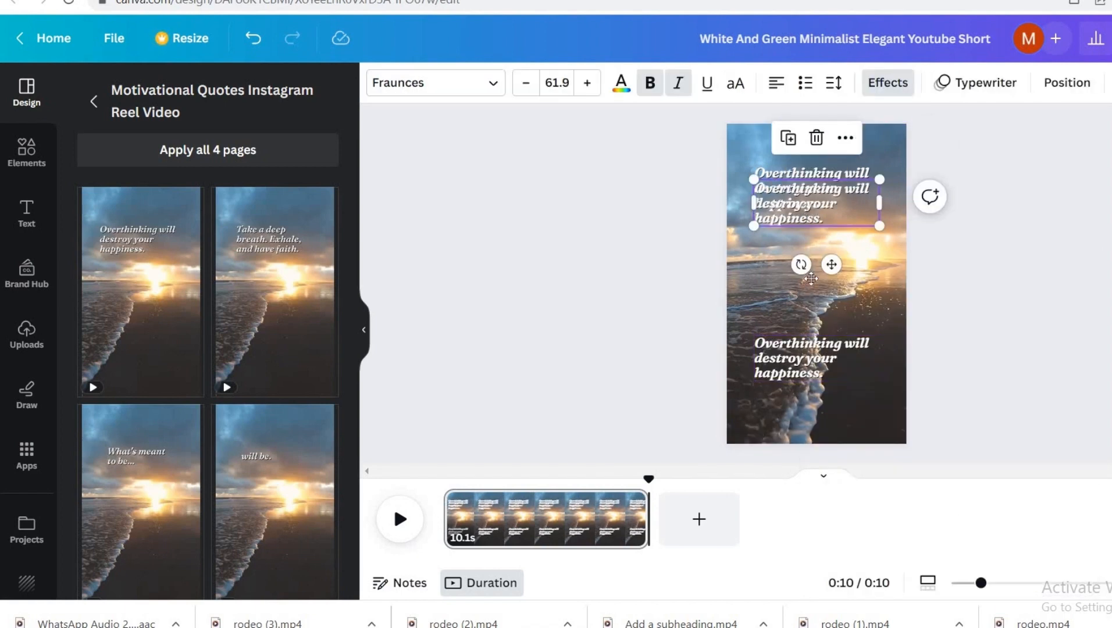
drag(812, 279, 812, 354)
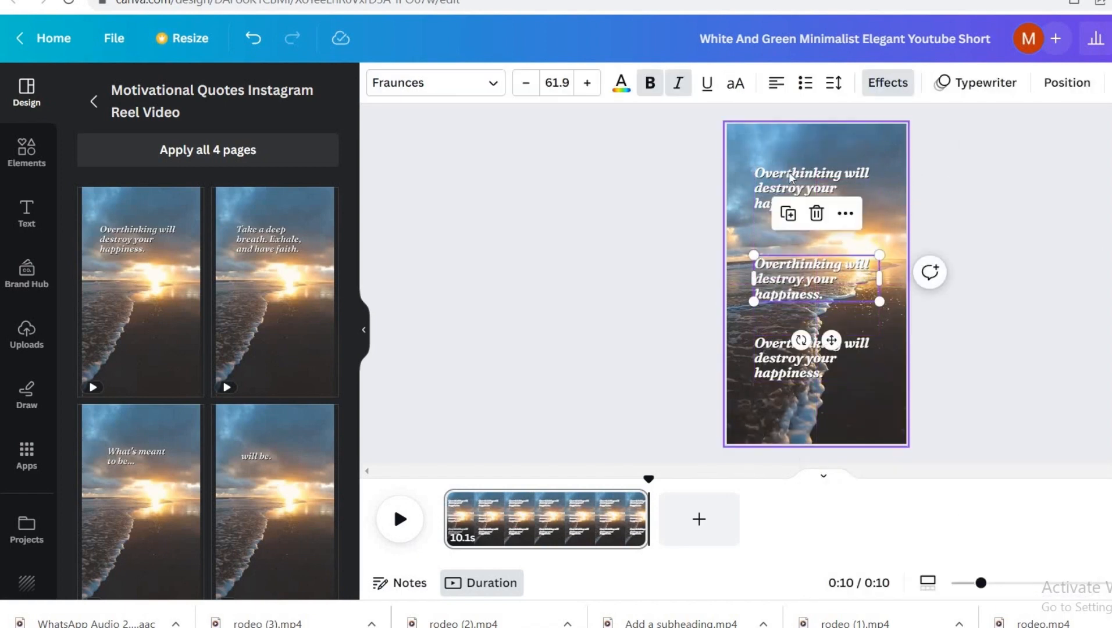
Replace the uppermost quote text with the heading "Boys Fact".
click(790, 178)
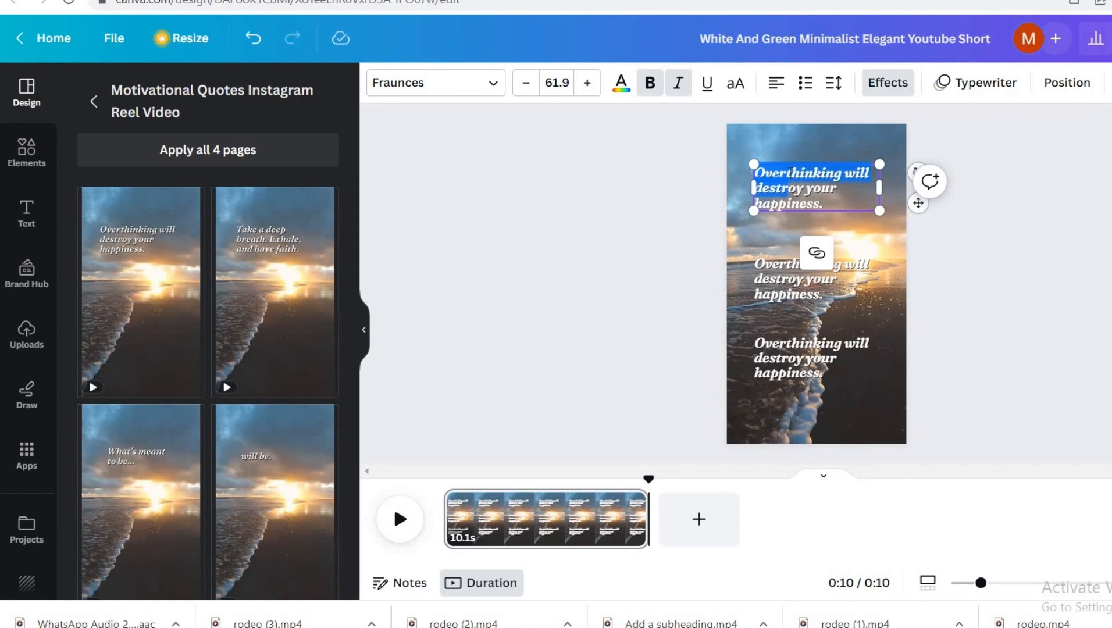
key(BackSpace)
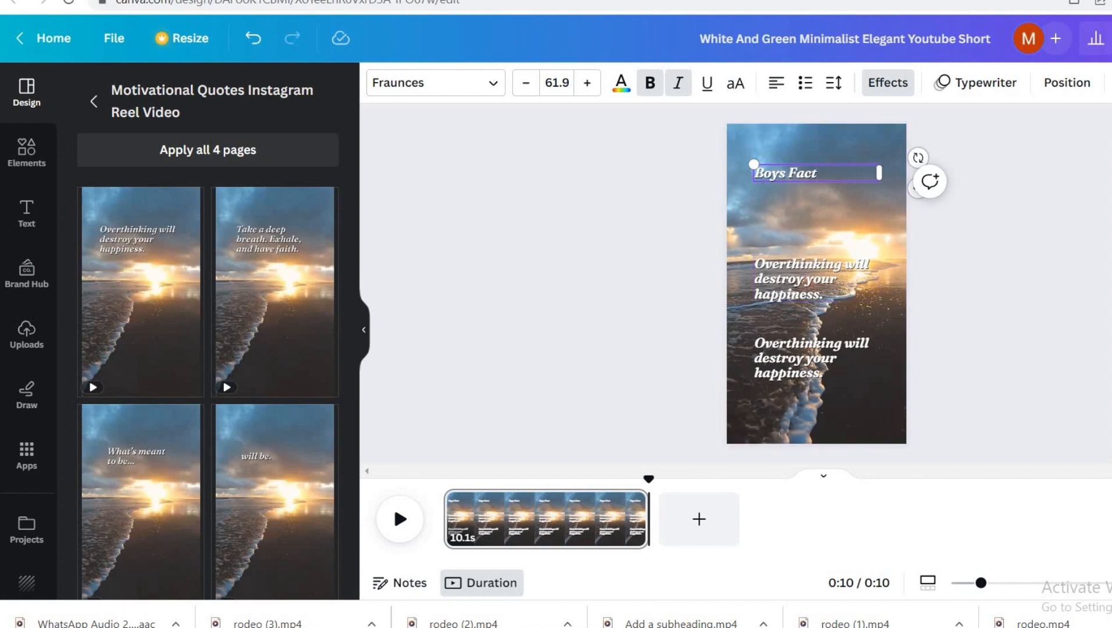
Copy the first quote part from Excel cell B2 and replace the middle Canva text with "Love is the melody that resonates within our souls...".
mouse_move(558, 627)
click(745, 582)
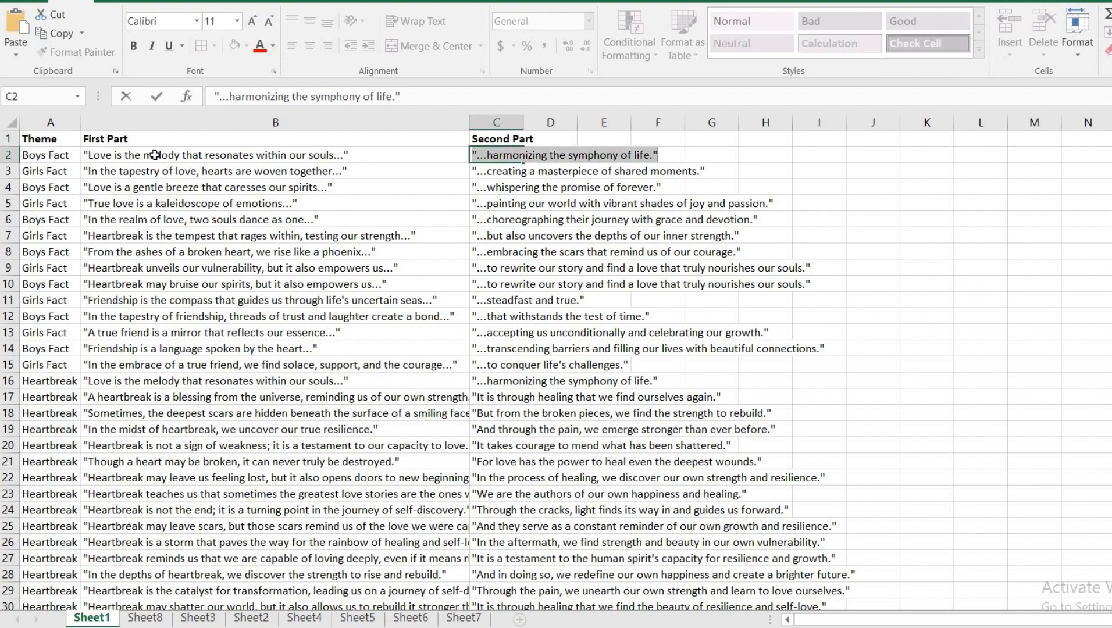
click(139, 157)
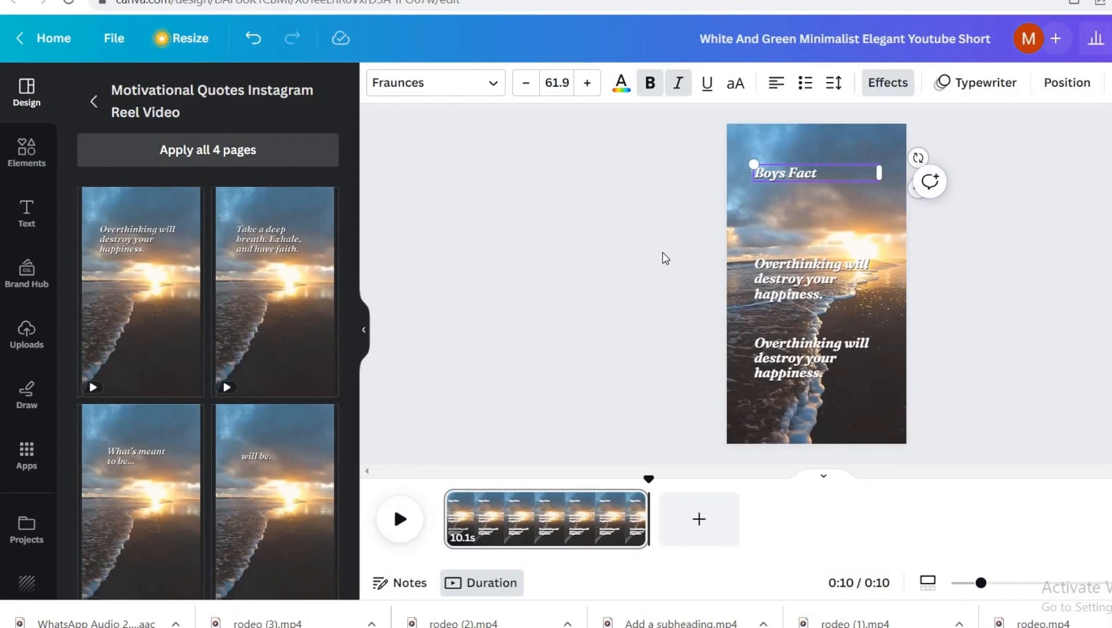
key(alt+Tab)
click(794, 278)
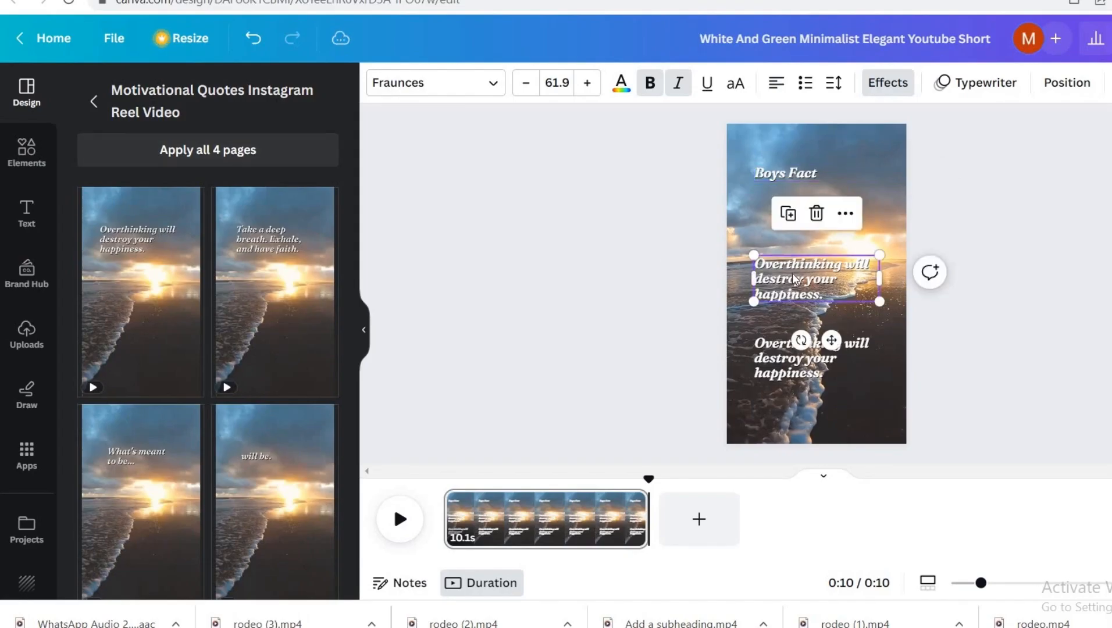
key(ctrl+v)
key(ctrl+z)
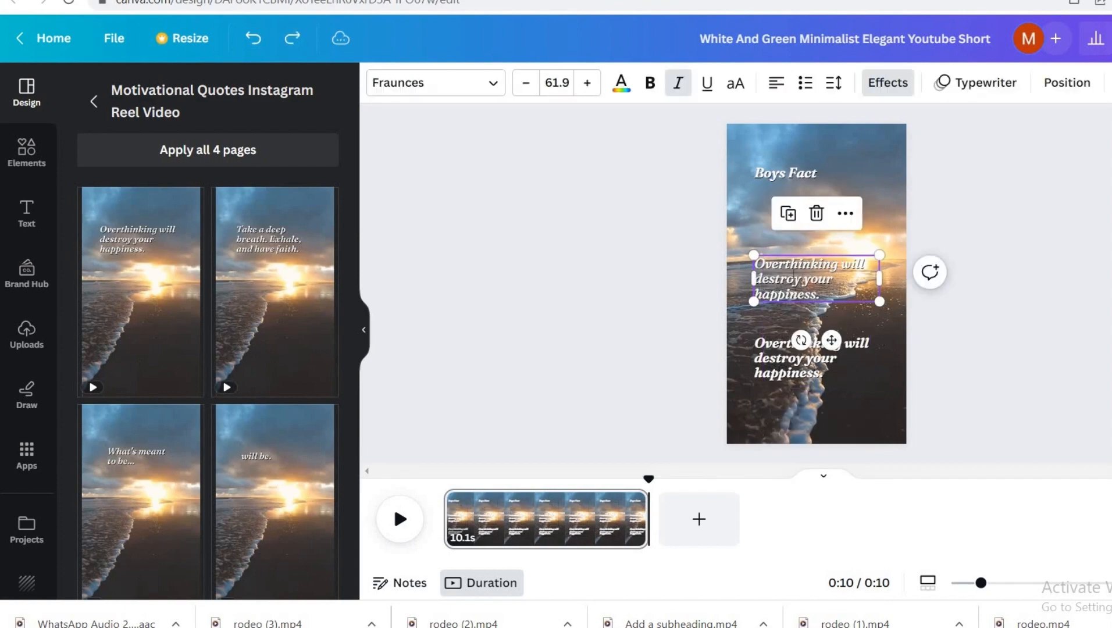
double_click(794, 278)
text("Love is the melody that resonates within our souls...")
Copy the second quote part from Excel cell C2 and replace the lowest Canva text with "...harmonizing the symphony of life.".
key(alt+Tab)
click(477, 156)
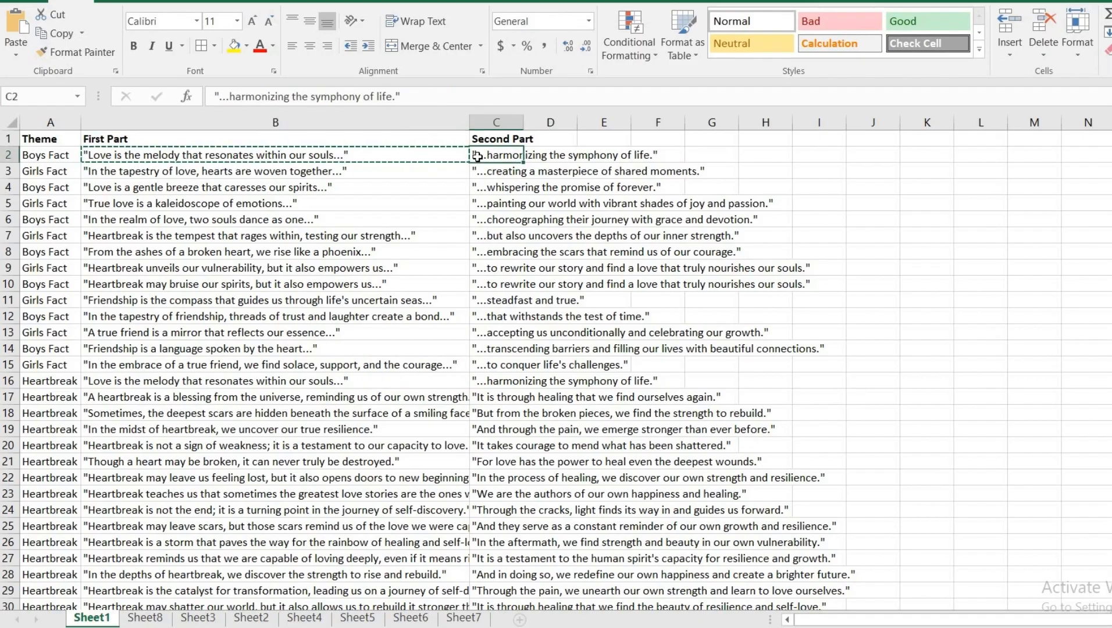
key(ctrl+c)
key(alt+Tab)
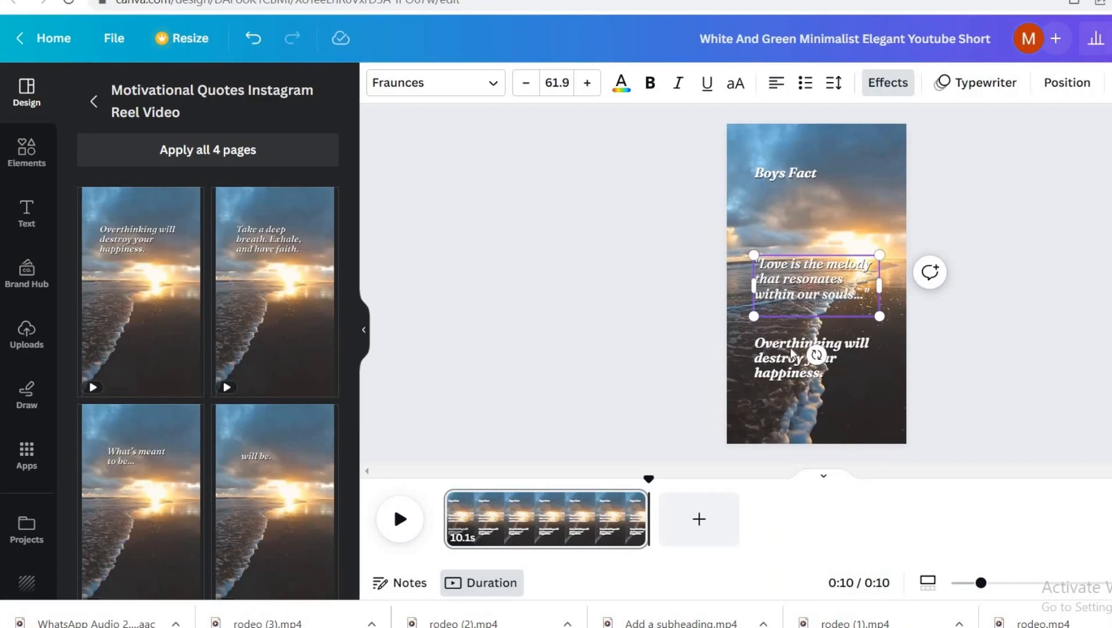
key(ctrl+v)
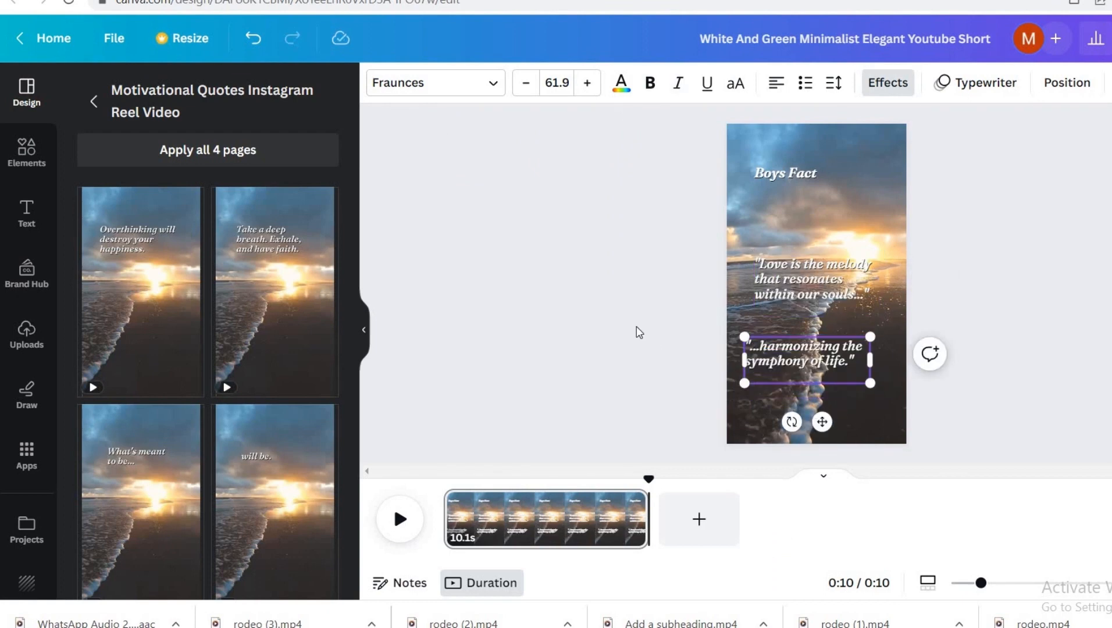
Shift the "Boys Fact" heading slightly down and set its font to Fredoka One.
click(711, 276)
click(785, 173)
drag(785, 174, 795, 184)
click(495, 86)
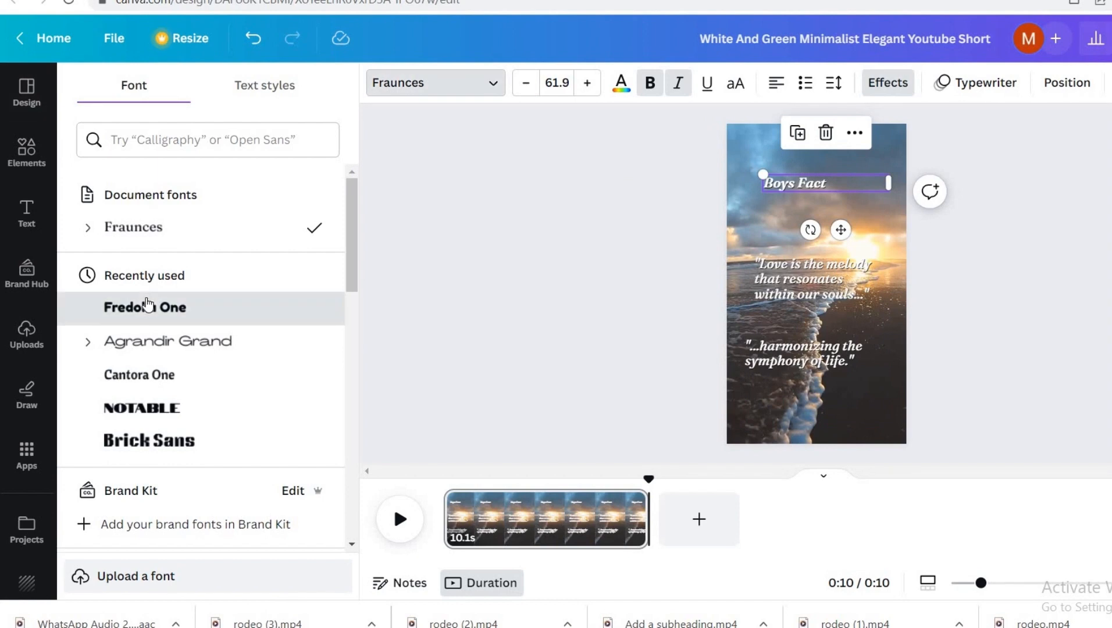
click(148, 307)
Increase the font size of the "Boys Fact" heading to 110.
click(586, 83)
click(586, 83)
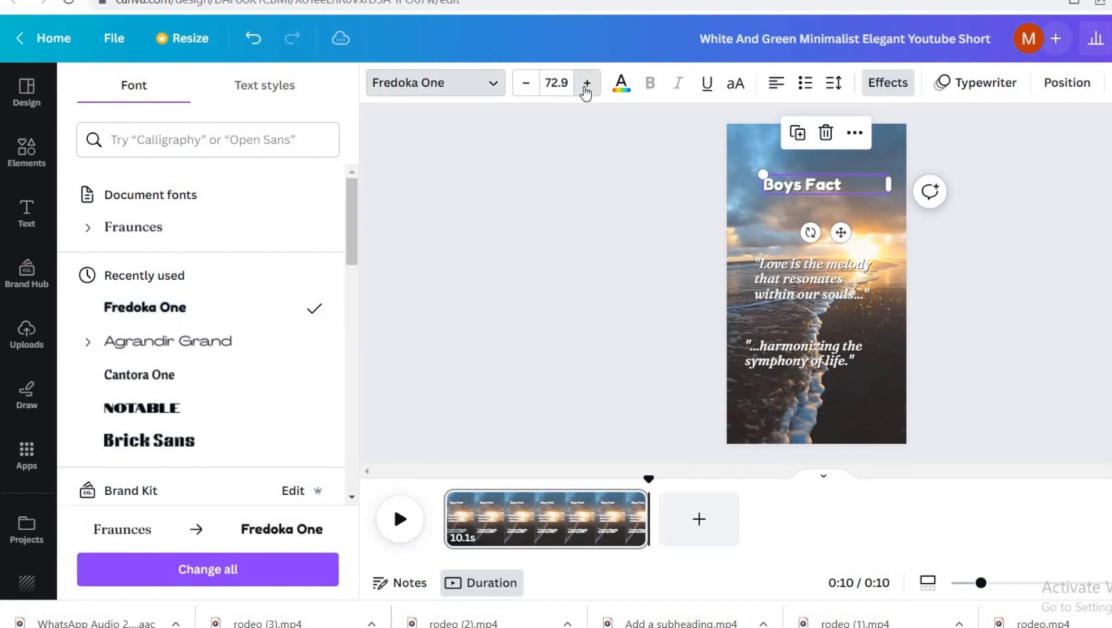
click(586, 84)
click(587, 84)
click(587, 85)
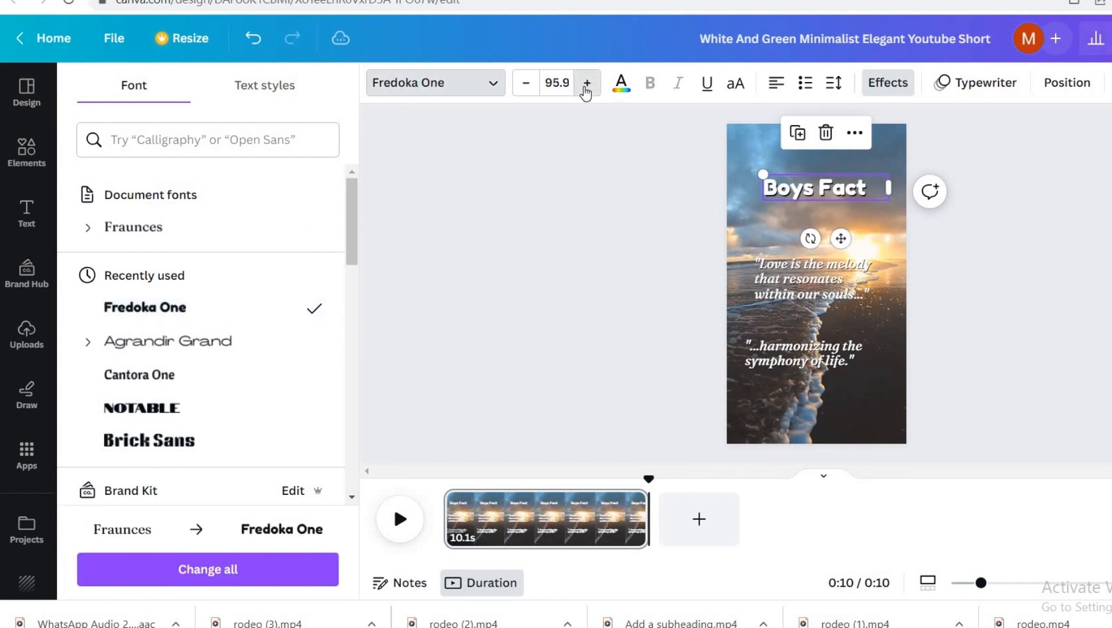
click(587, 84)
click(586, 83)
click(587, 83)
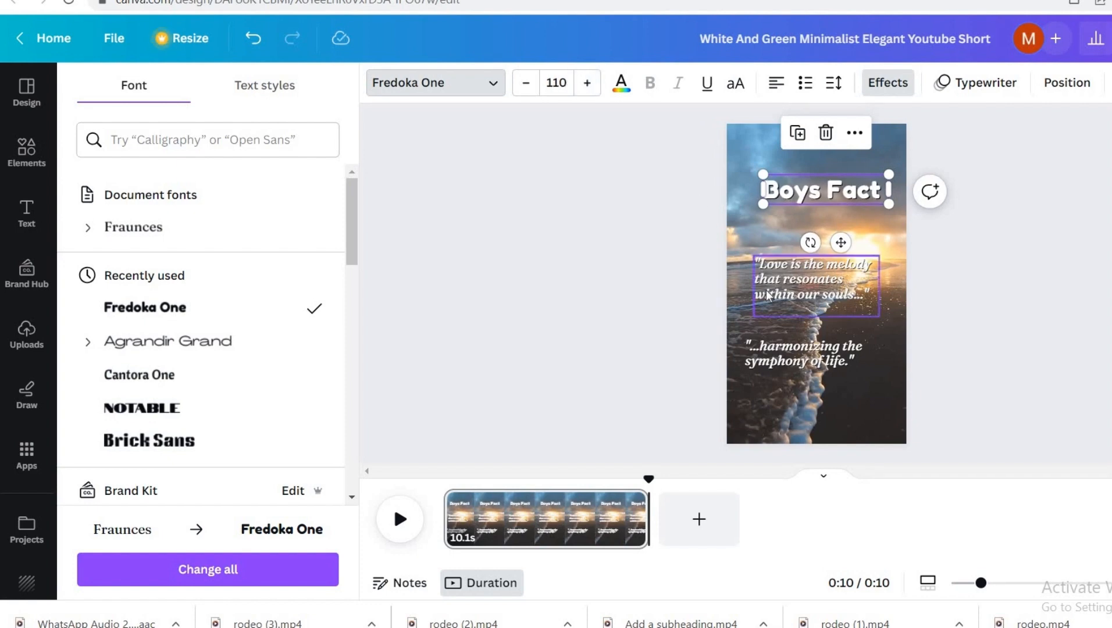
Set the font of both quote text boxes to Fredoka One.
click(768, 296)
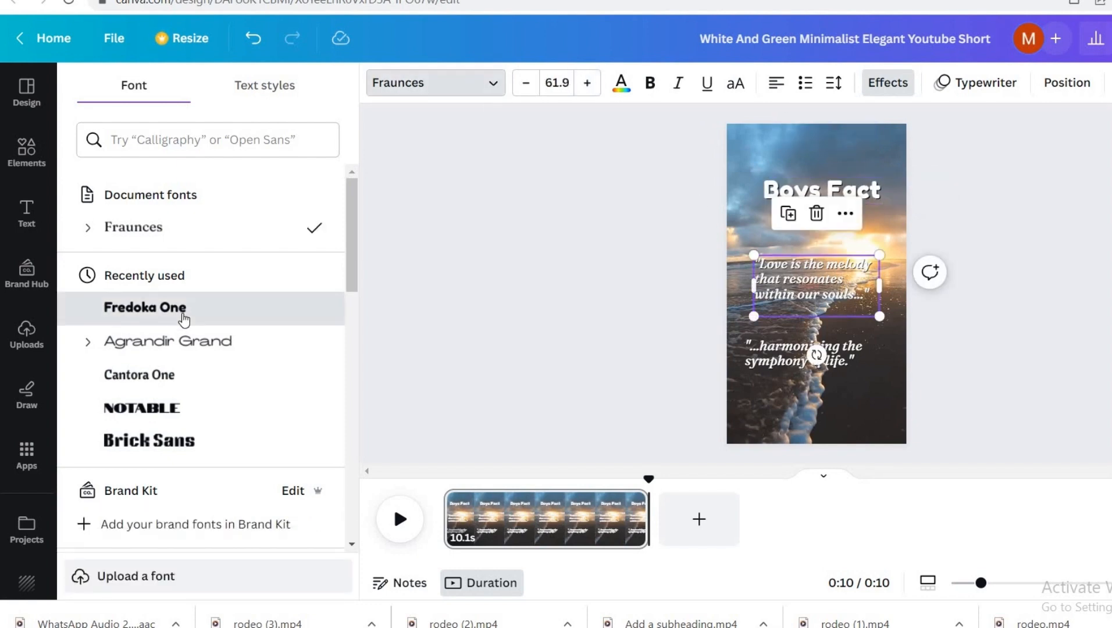
click(183, 314)
click(765, 364)
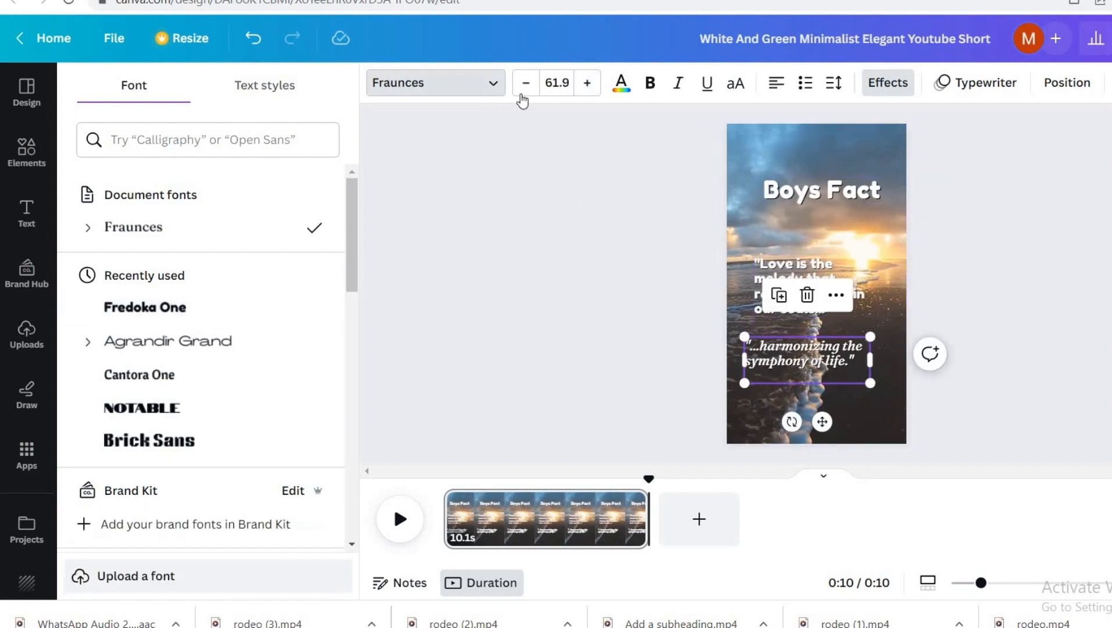
click(149, 308)
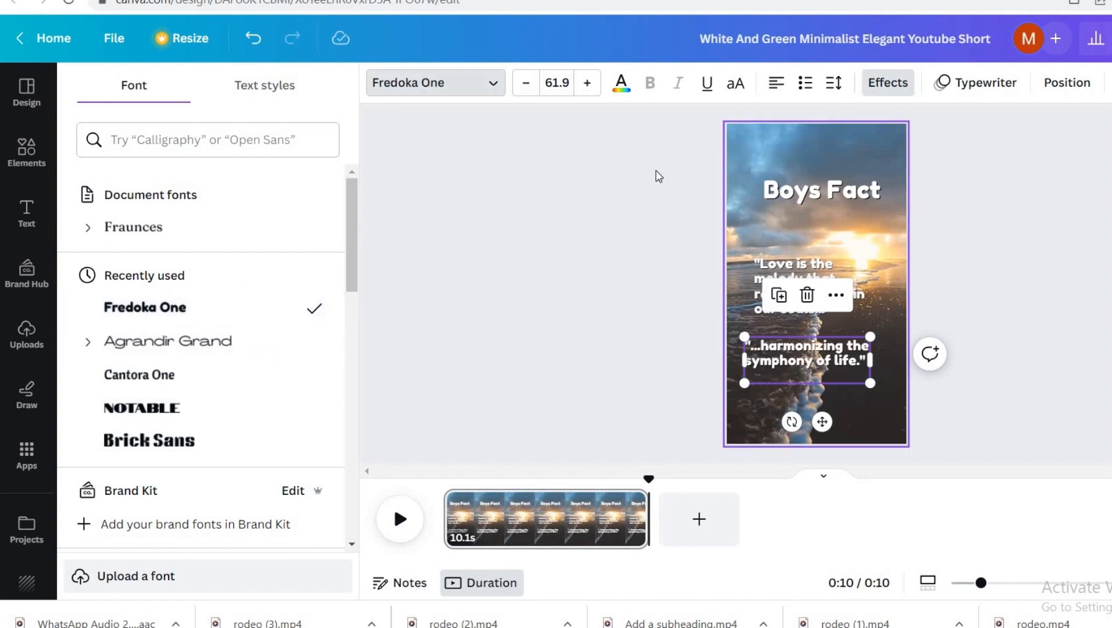
Increase the font size of the "...harmonizing the symphony of life." text to 94.9.
click(587, 84)
click(587, 83)
click(587, 83)
click(588, 83)
click(588, 83)
click(588, 83)
click(587, 84)
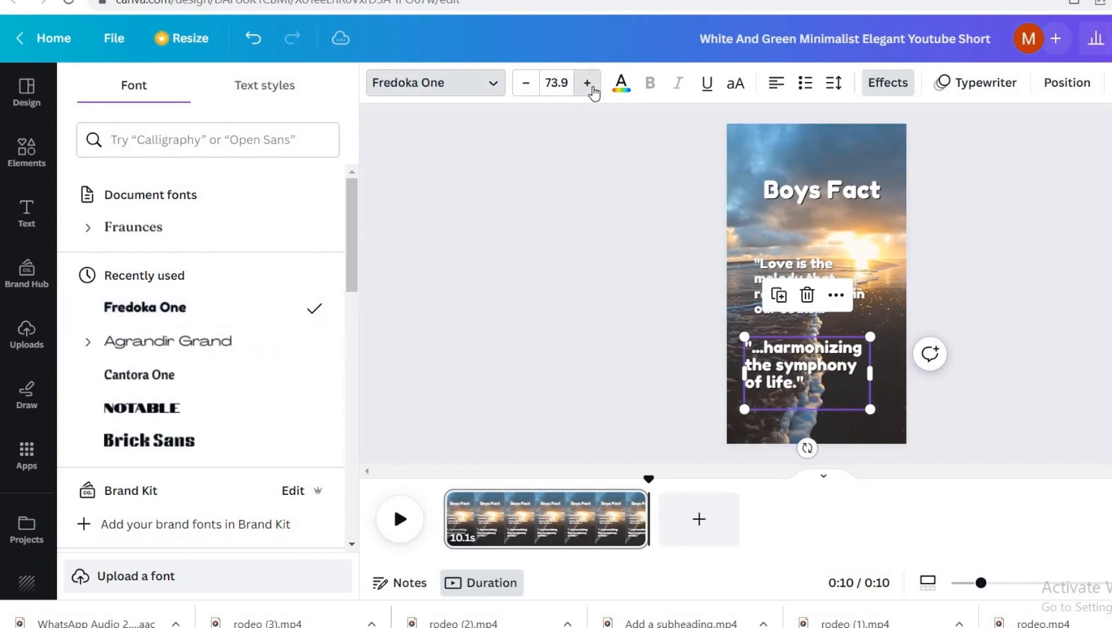
click(587, 84)
click(588, 83)
click(588, 83)
click(588, 83)
click(587, 83)
click(588, 83)
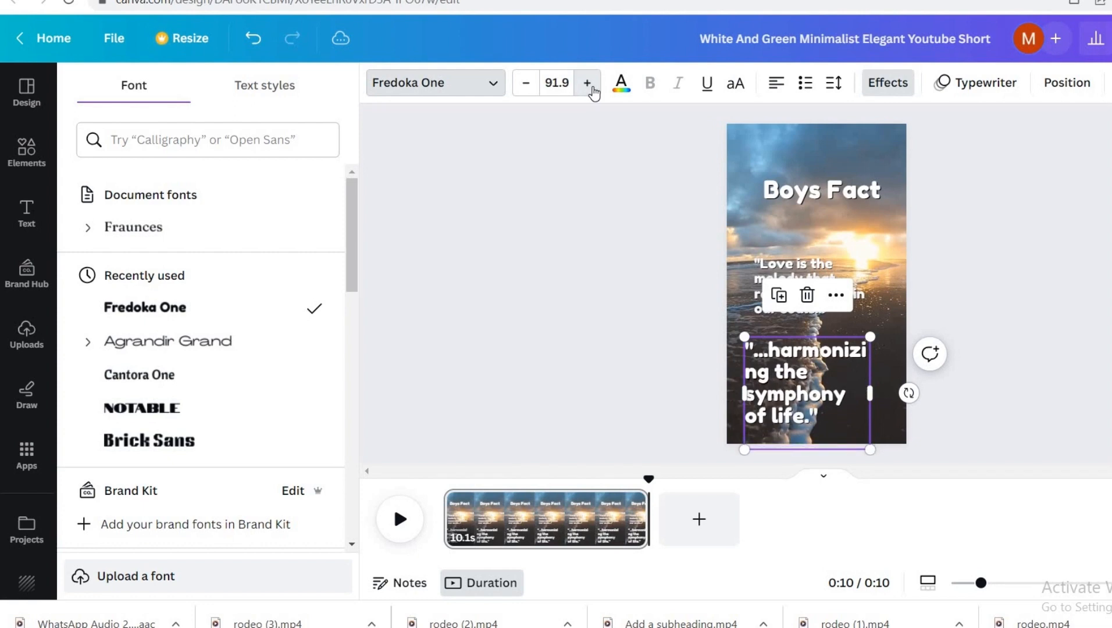
click(587, 83)
click(587, 83)
click(587, 83)
click(587, 83)
click(587, 83)
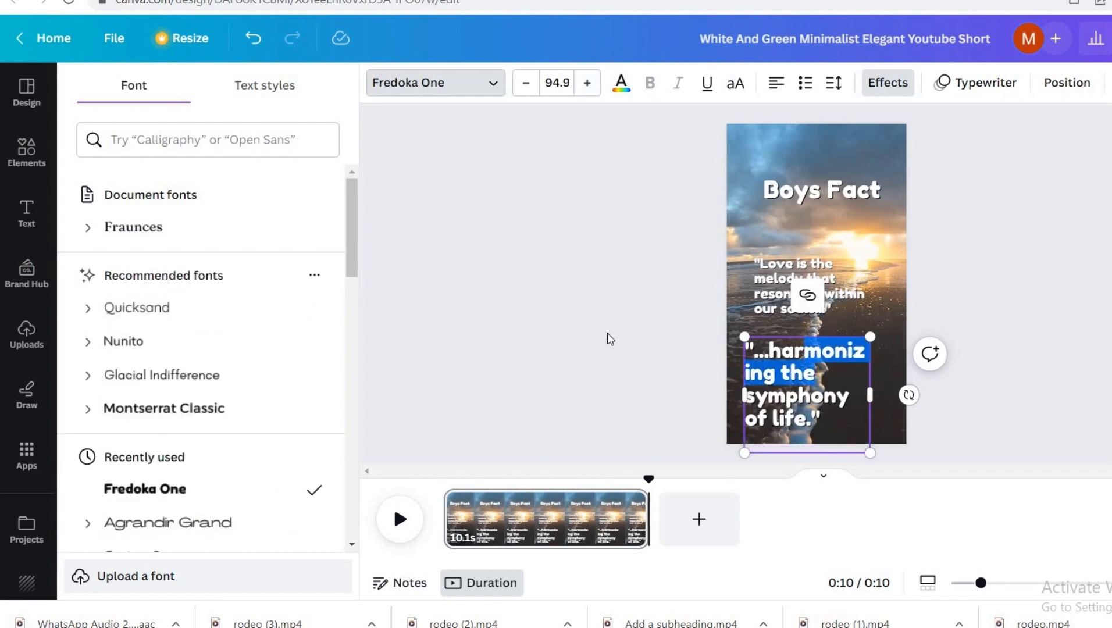
Widen the "...harmonizing the symphony of life." text box almost to the page edge so "harmonizing" fits on one line.
click(578, 330)
click(784, 385)
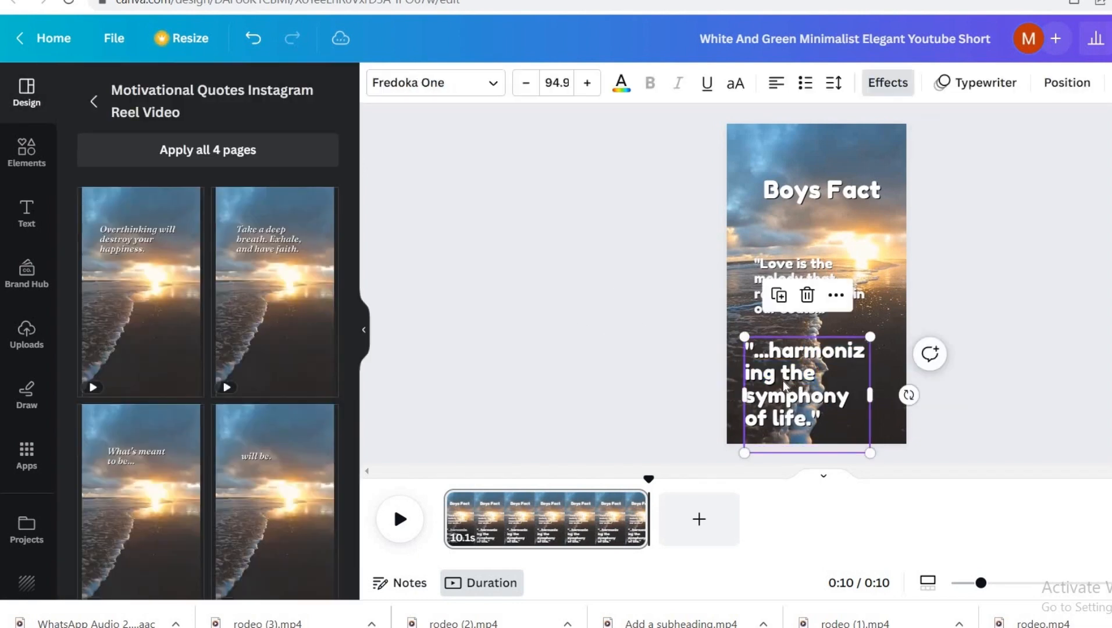
drag(871, 394, 902, 385)
Enlarge the "Love is the melody" text box and increase its font size to 87.2.
click(756, 265)
drag(752, 255, 734, 242)
click(586, 83)
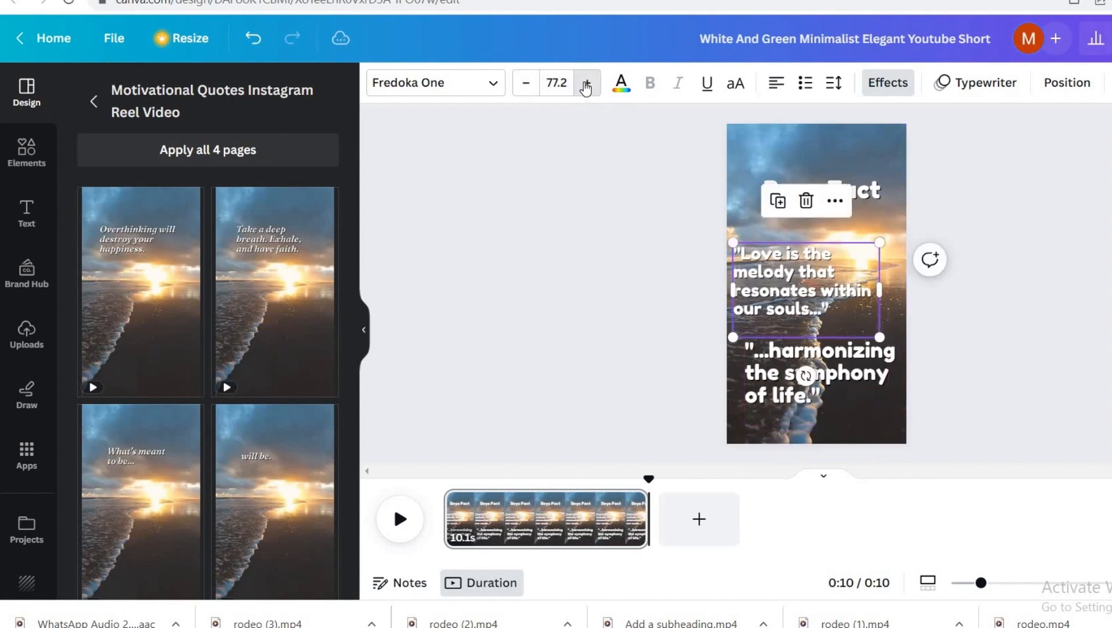
click(585, 83)
click(585, 83)
click(644, 281)
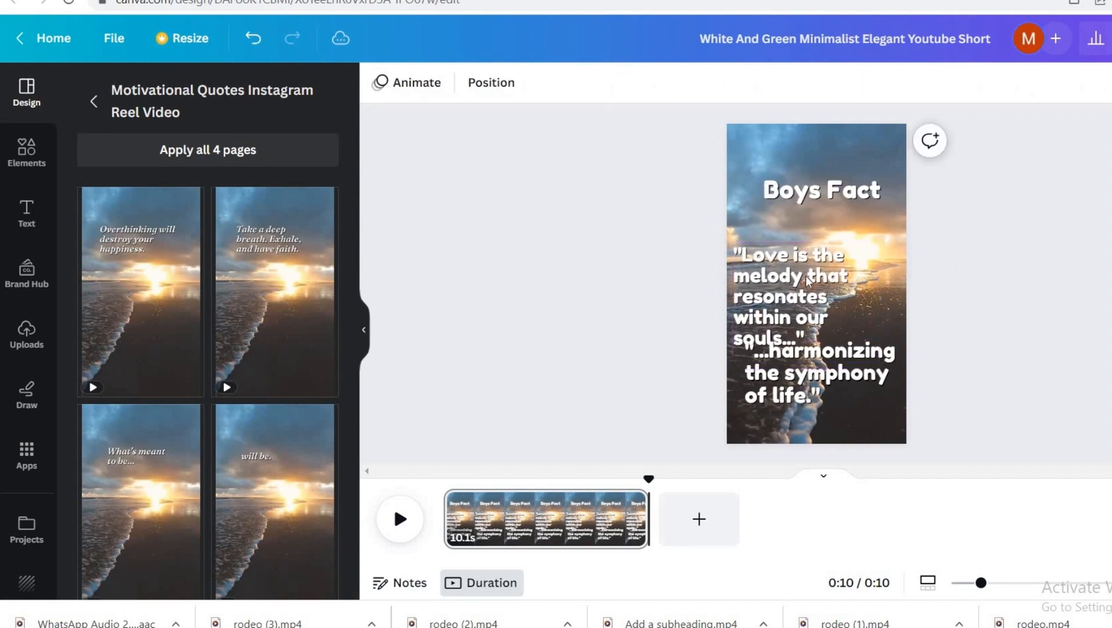
Move the "Love is the melody" text box up so it sits directly below the "Boys Fact" heading.
click(807, 275)
drag(807, 276, 827, 243)
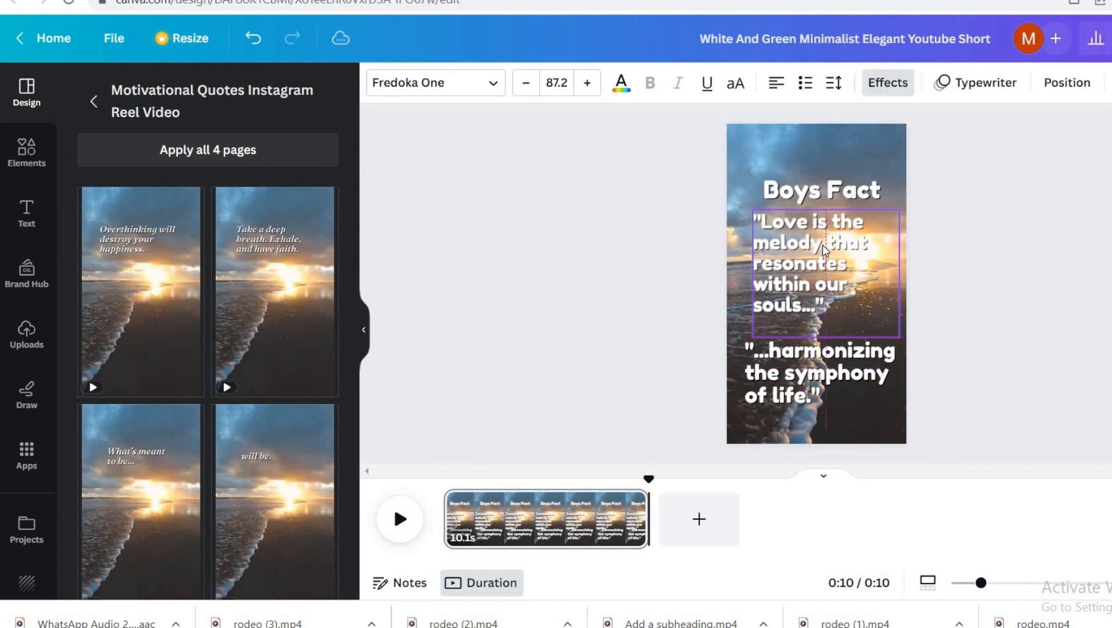
click(606, 231)
Apply the Simple page animation to the whole page.
click(415, 85)
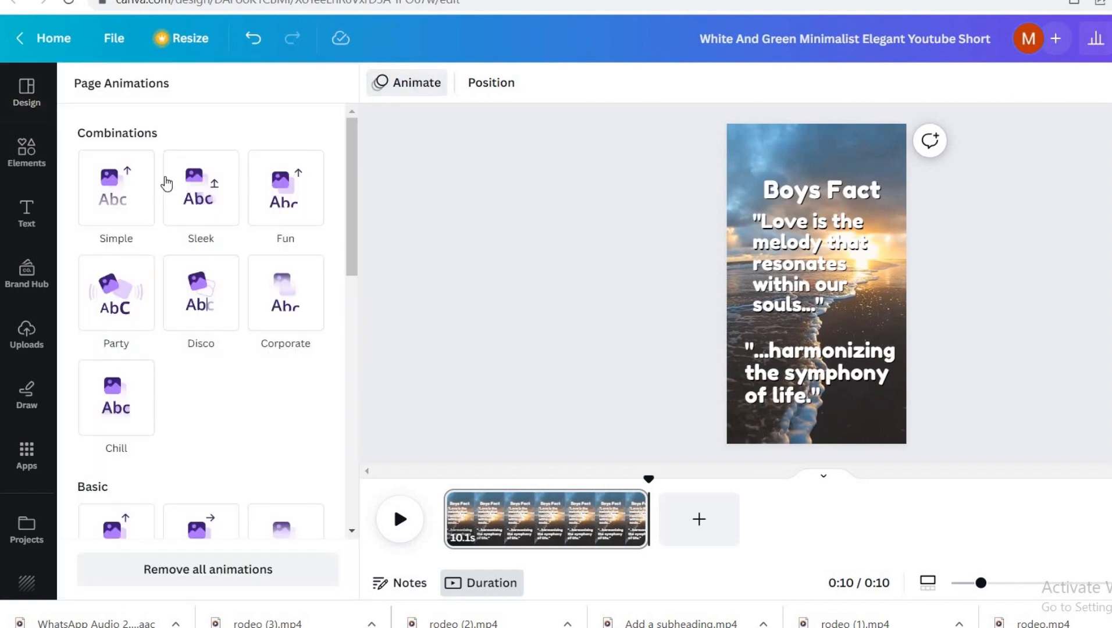
click(127, 192)
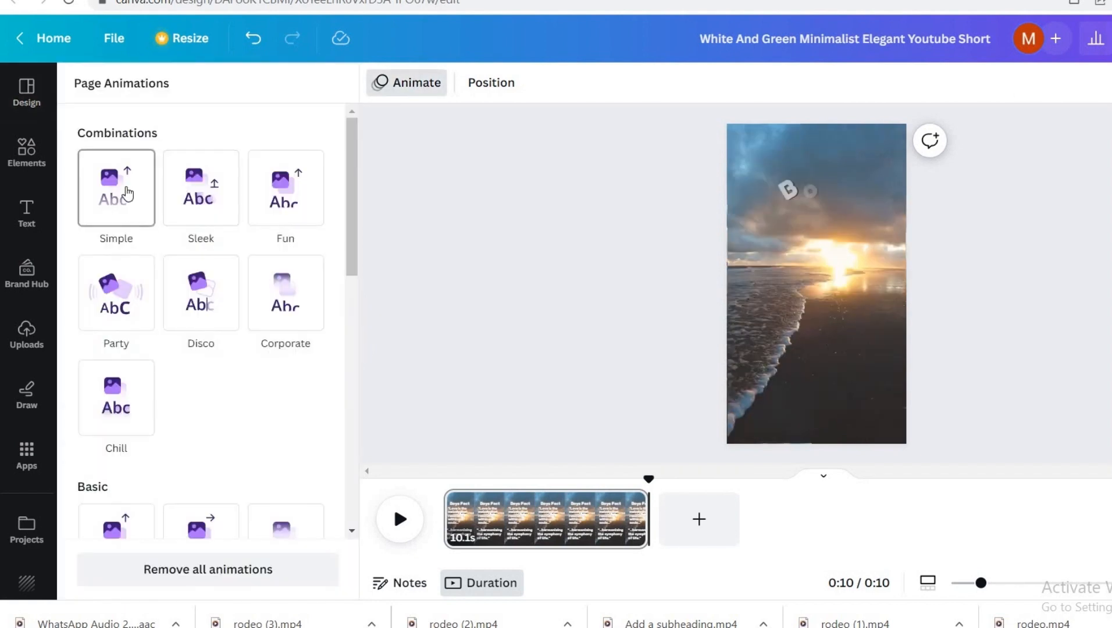
click(514, 355)
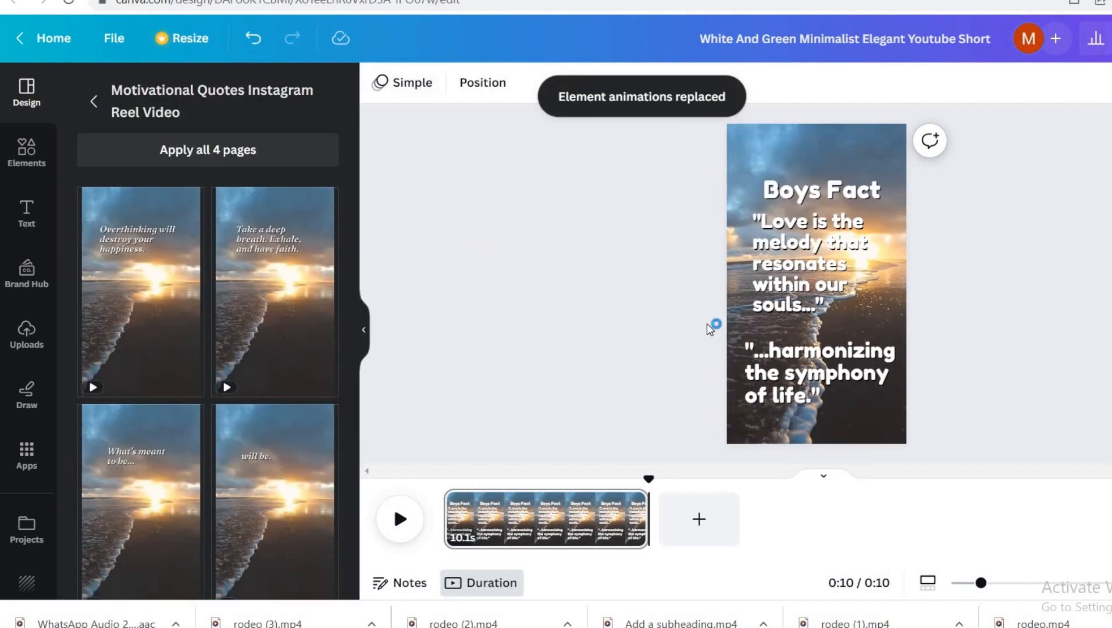
Show the timing of the "Boys Fact" heading and shorten its duration to 2.0 seconds.
right_click(829, 196)
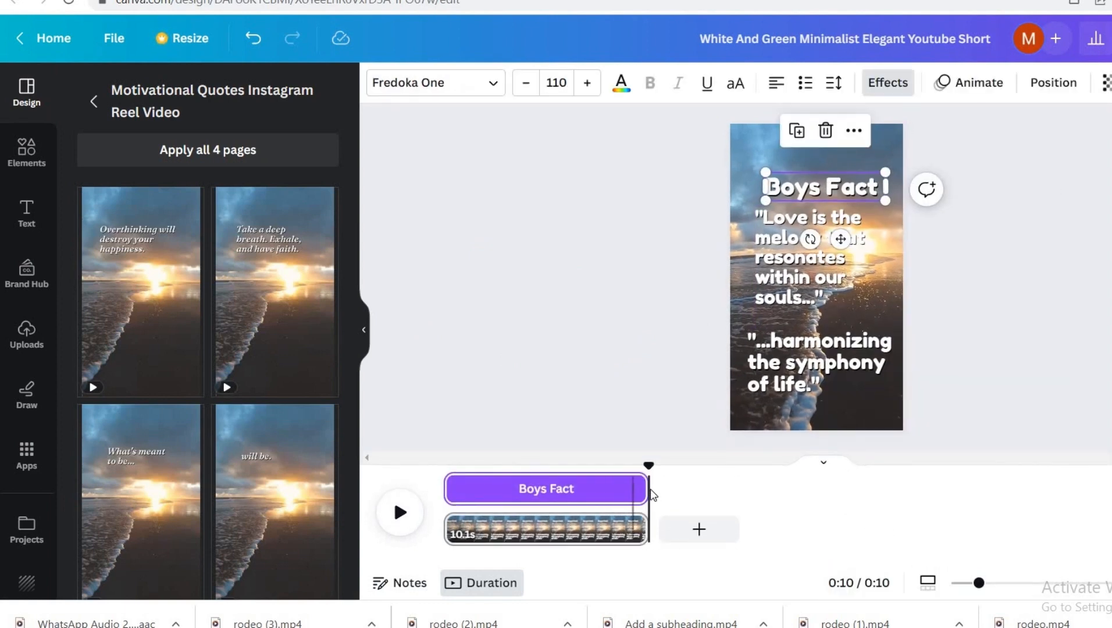
drag(630, 488, 482, 491)
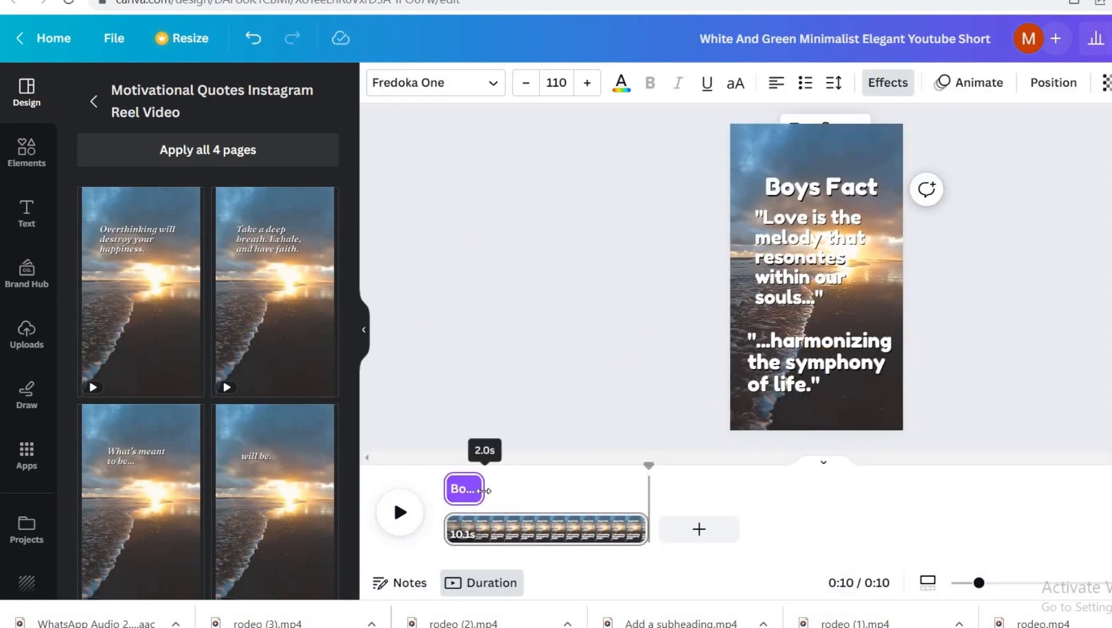
Show the timing of the "Love is the melody" text box on the timeline.
click(826, 280)
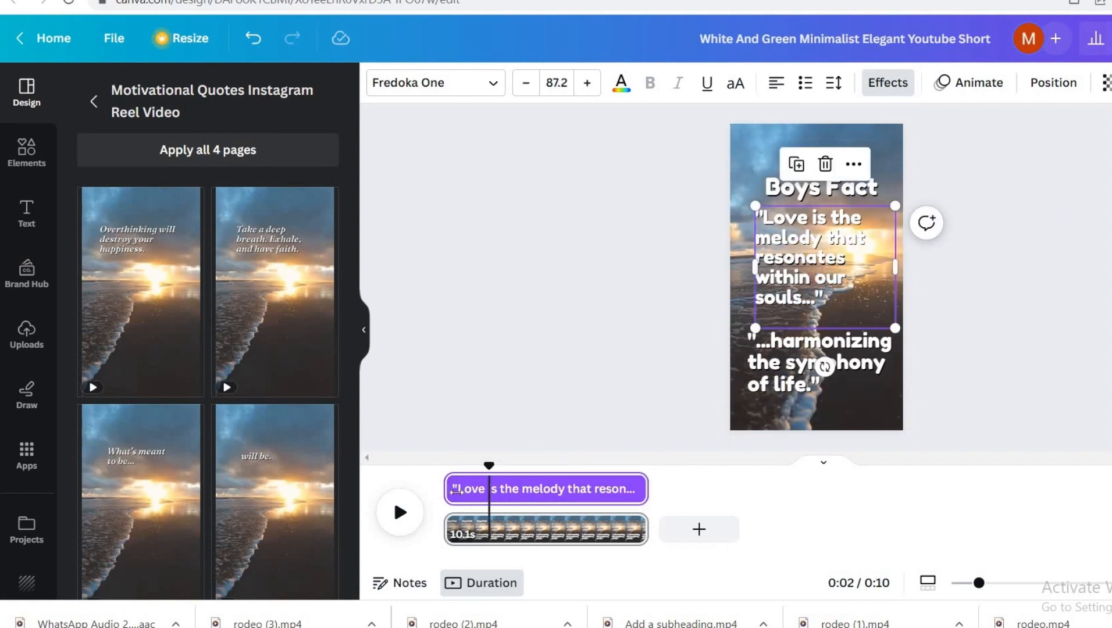